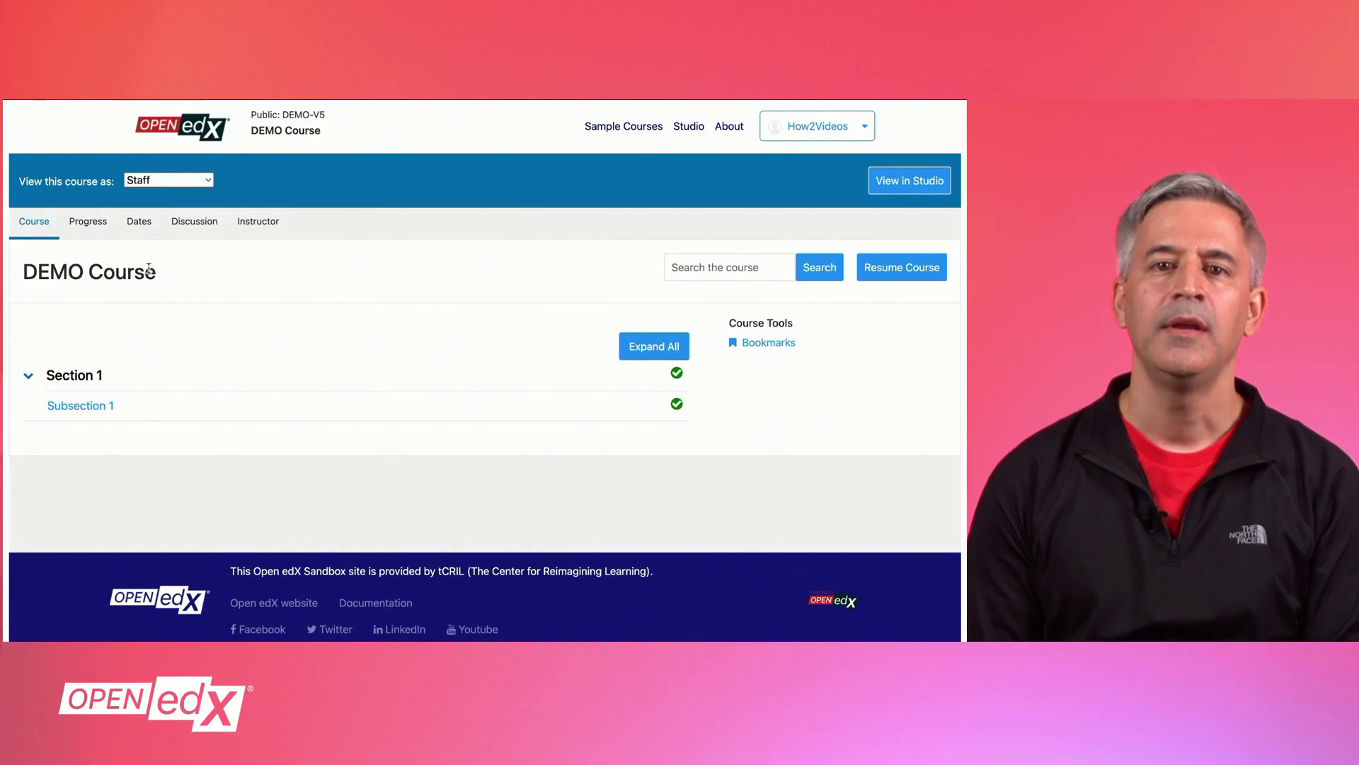
# Step: Enable cohorts in DEMO Course and save a manual cohort named 'Cohort 1'
pyautogui.click(261, 228)
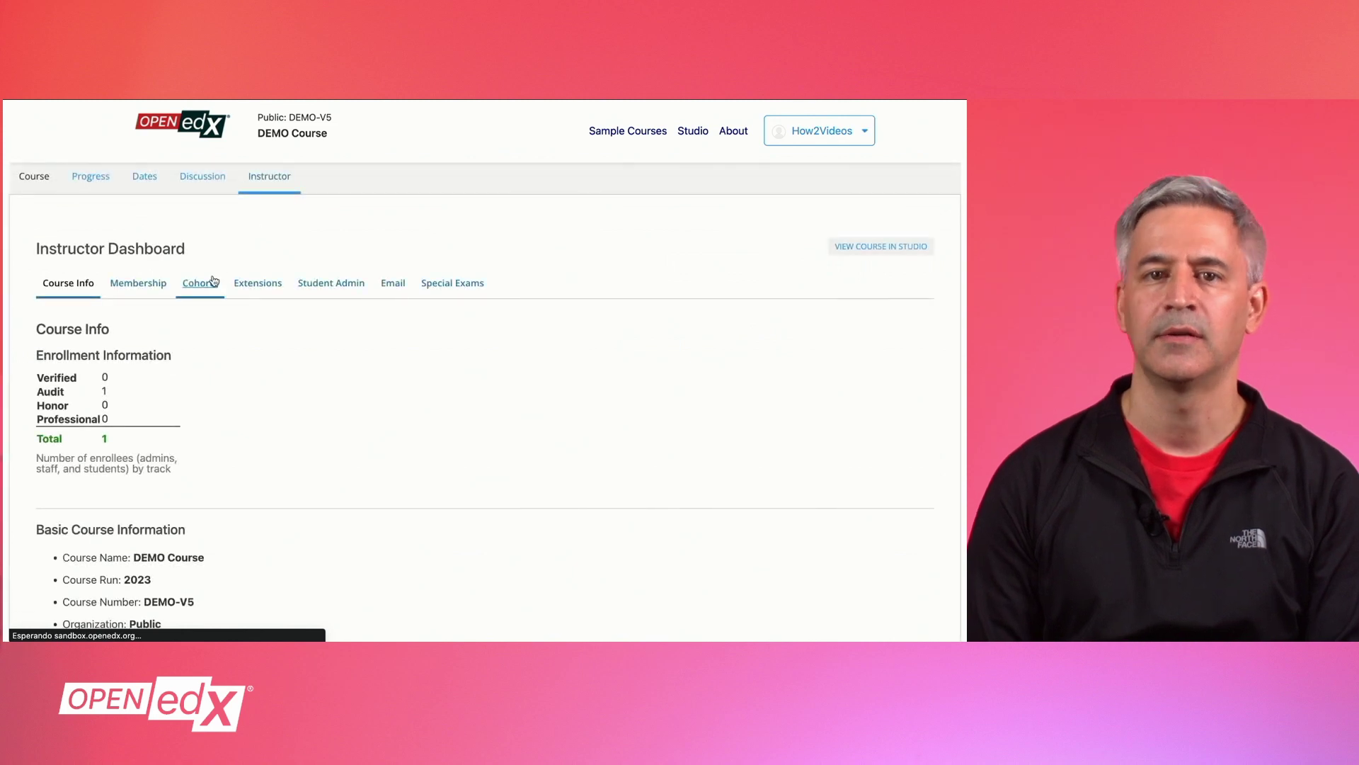
pyautogui.click(212, 281)
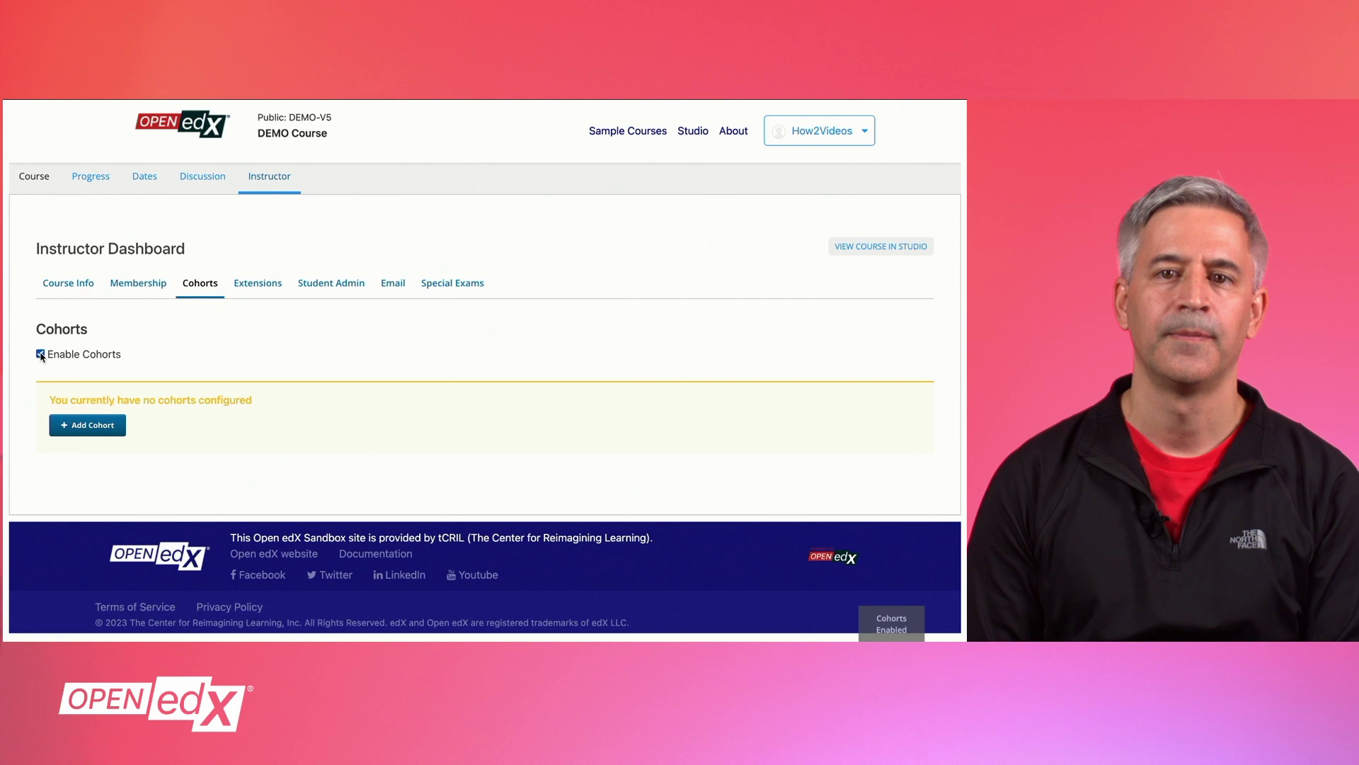
pyautogui.click(102, 428)
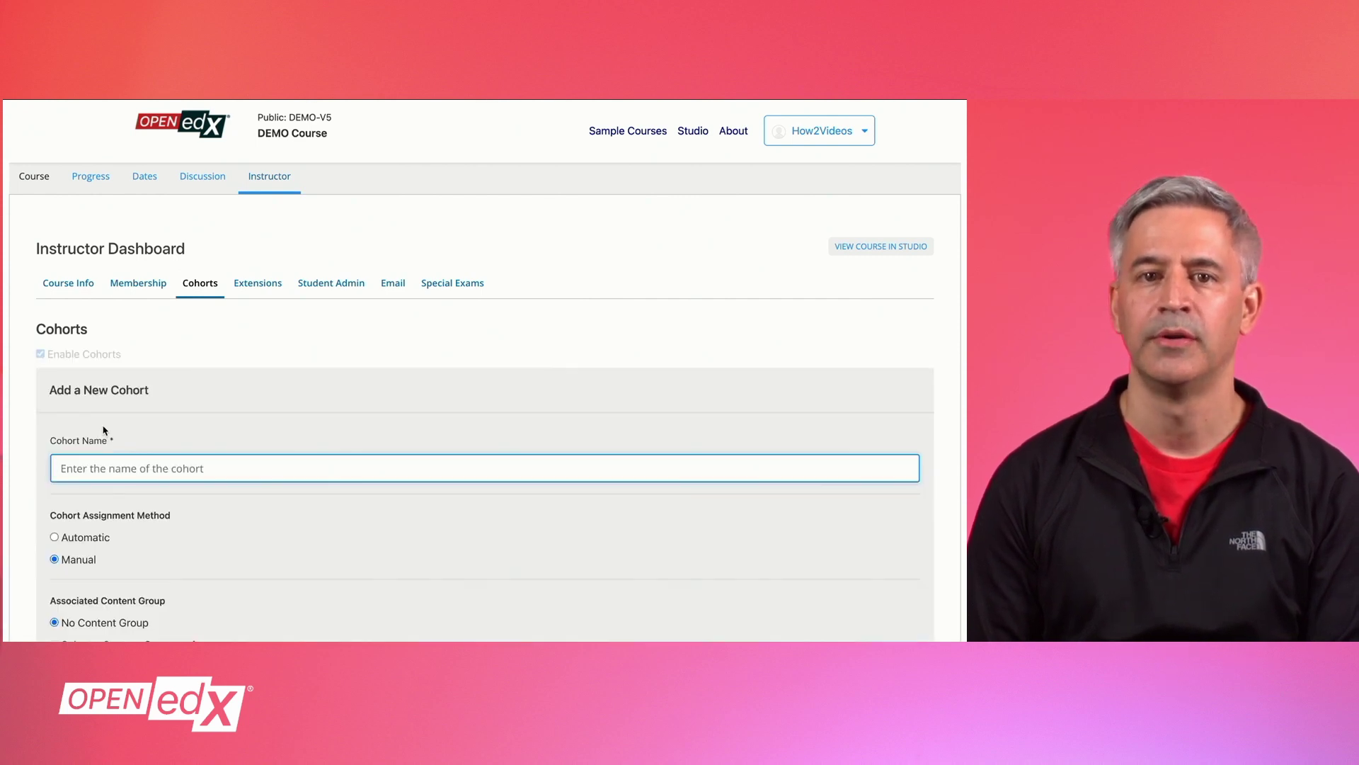
pyautogui.write('Cohort 1')
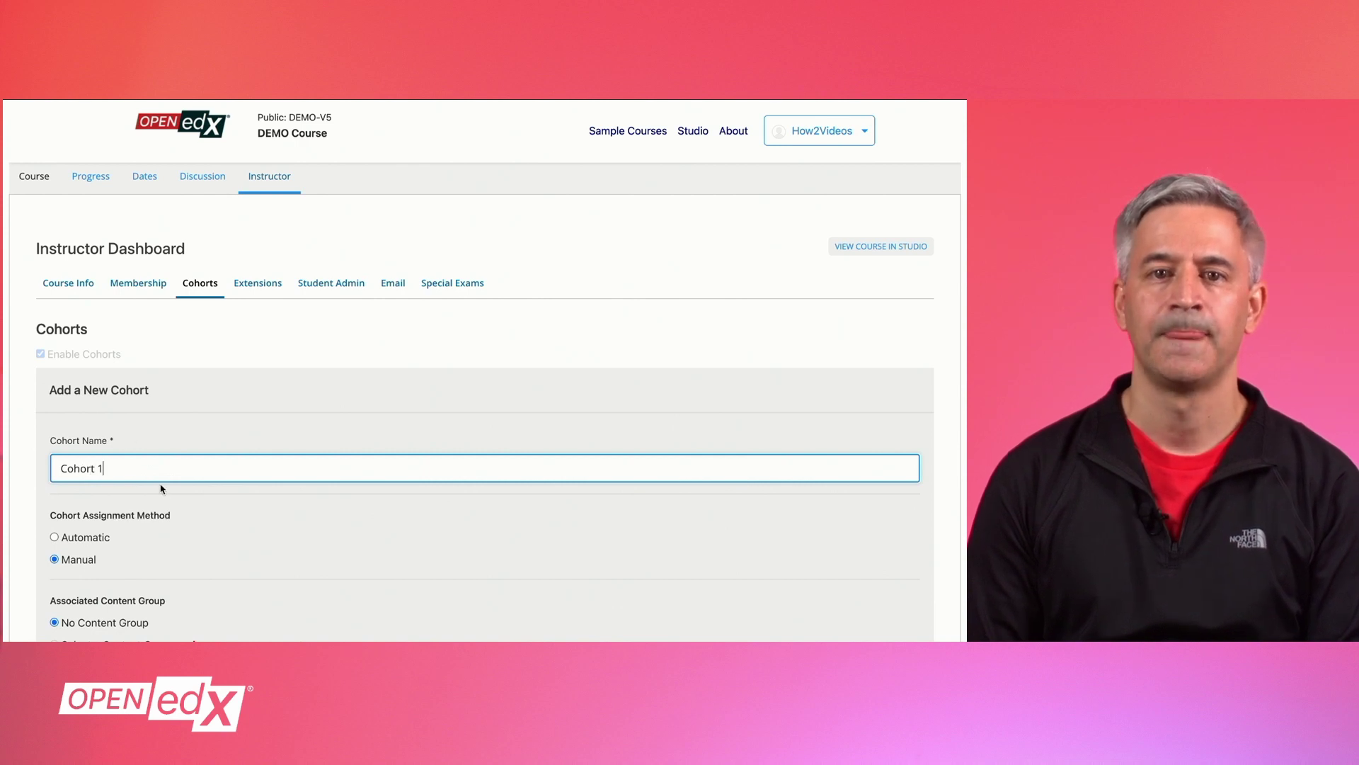
pyautogui.scroll(-2, 162, 488)
pyautogui.click(79, 543)
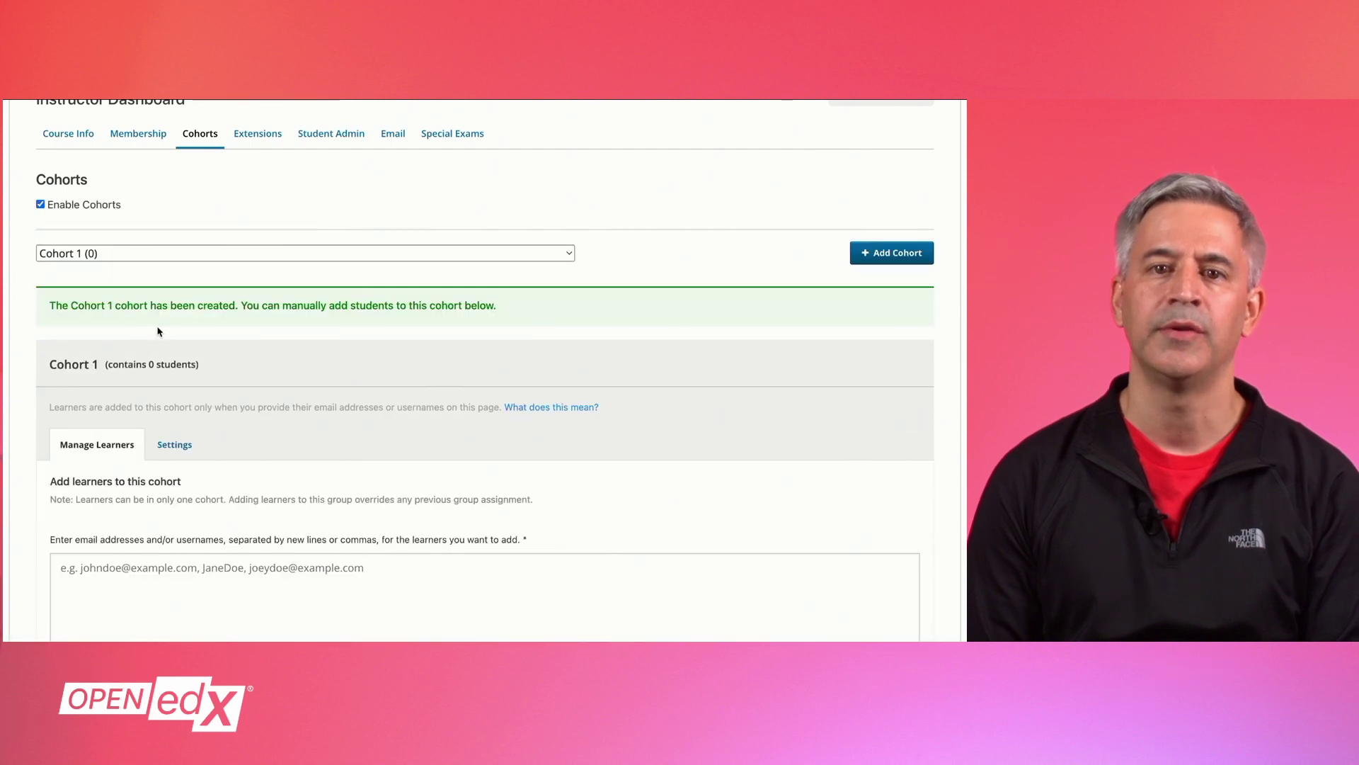
pyautogui.scroll(-2, 165, 391)
pyautogui.scroll(1, 164, 391)
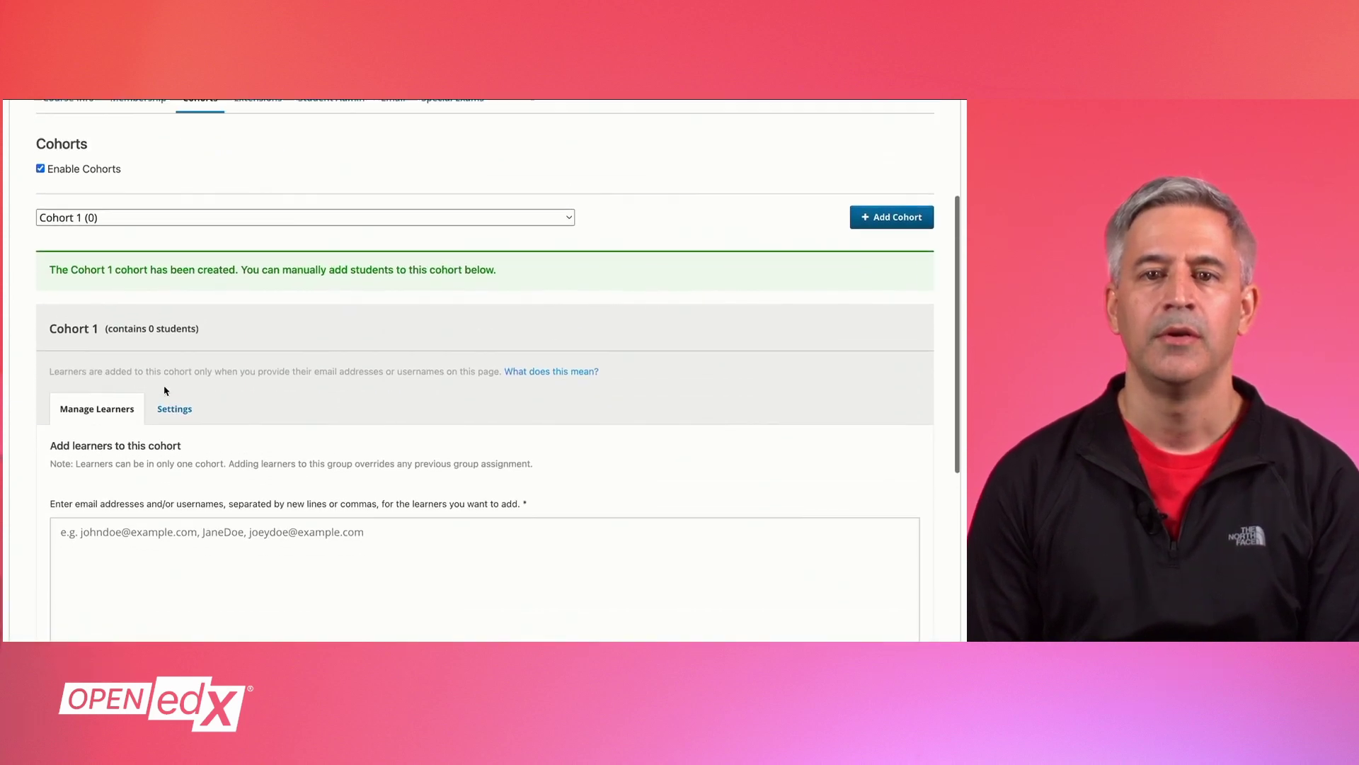
pyautogui.scroll(1, 164, 391)
# Step: Save a second manually assigned cohort named 'Cohort 2'
pyautogui.click(903, 276)
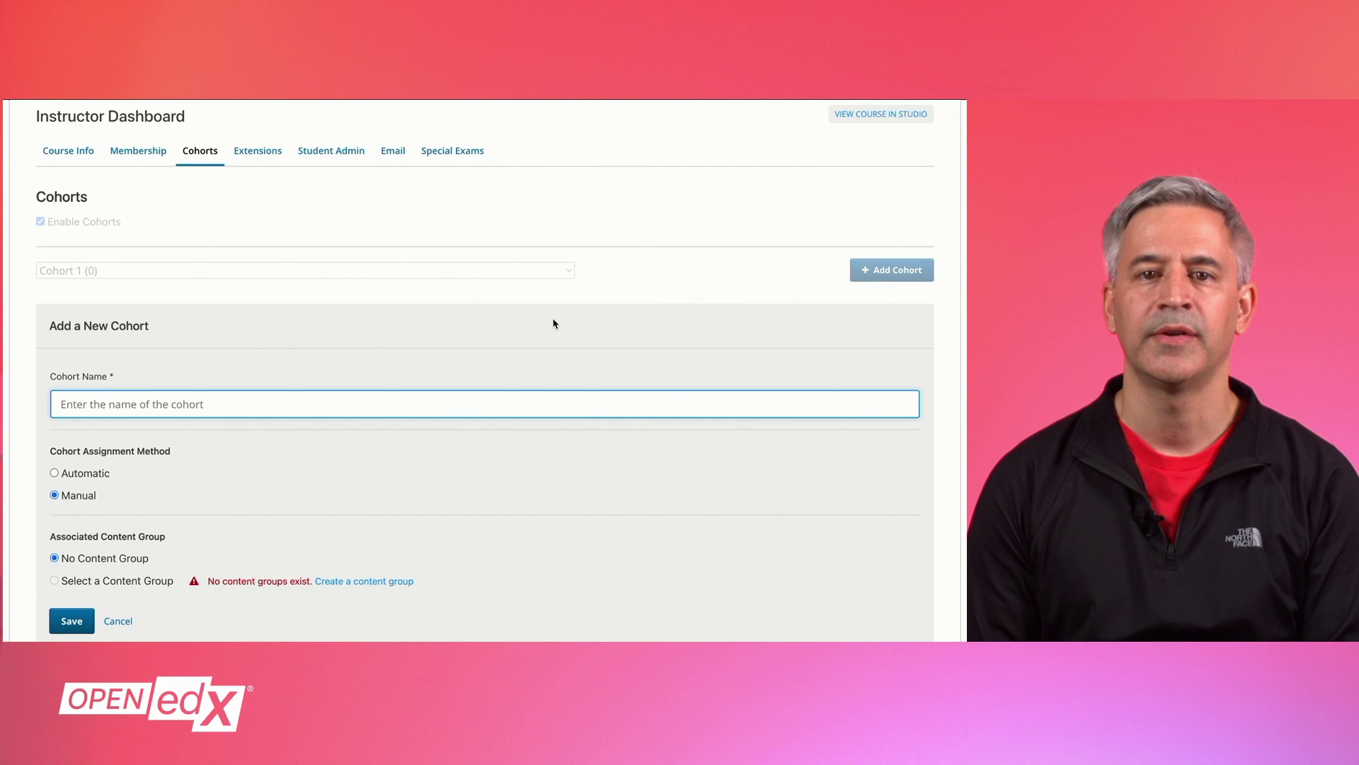
pyautogui.write('C')
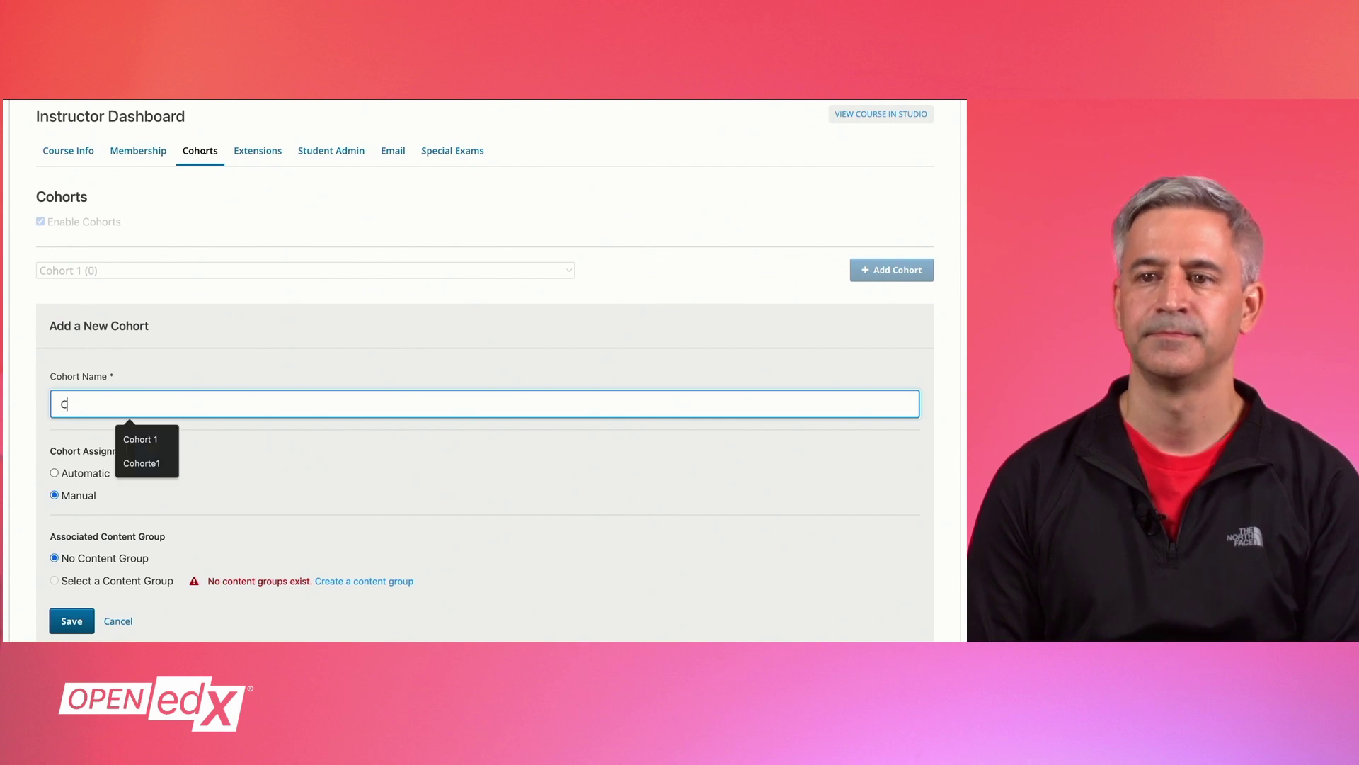
pyautogui.write(' 2')
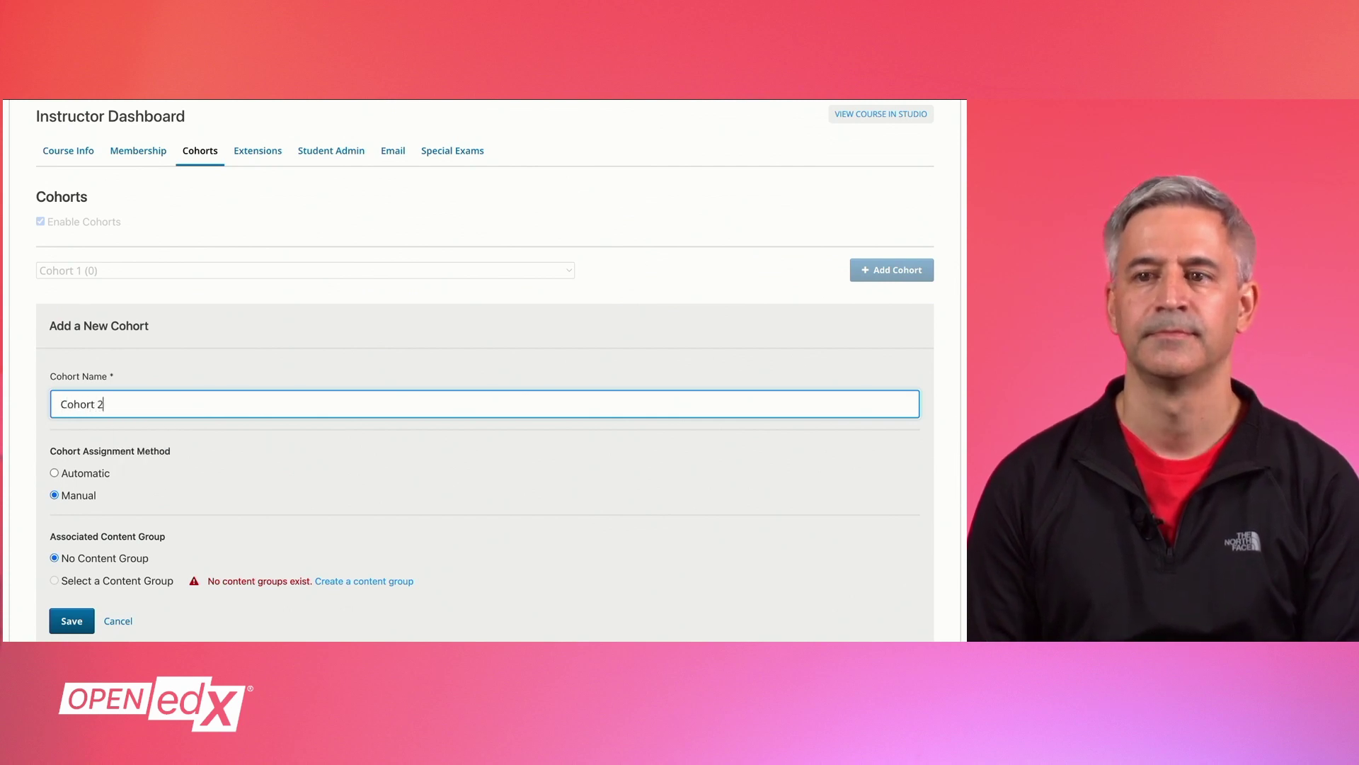
pyautogui.click(68, 621)
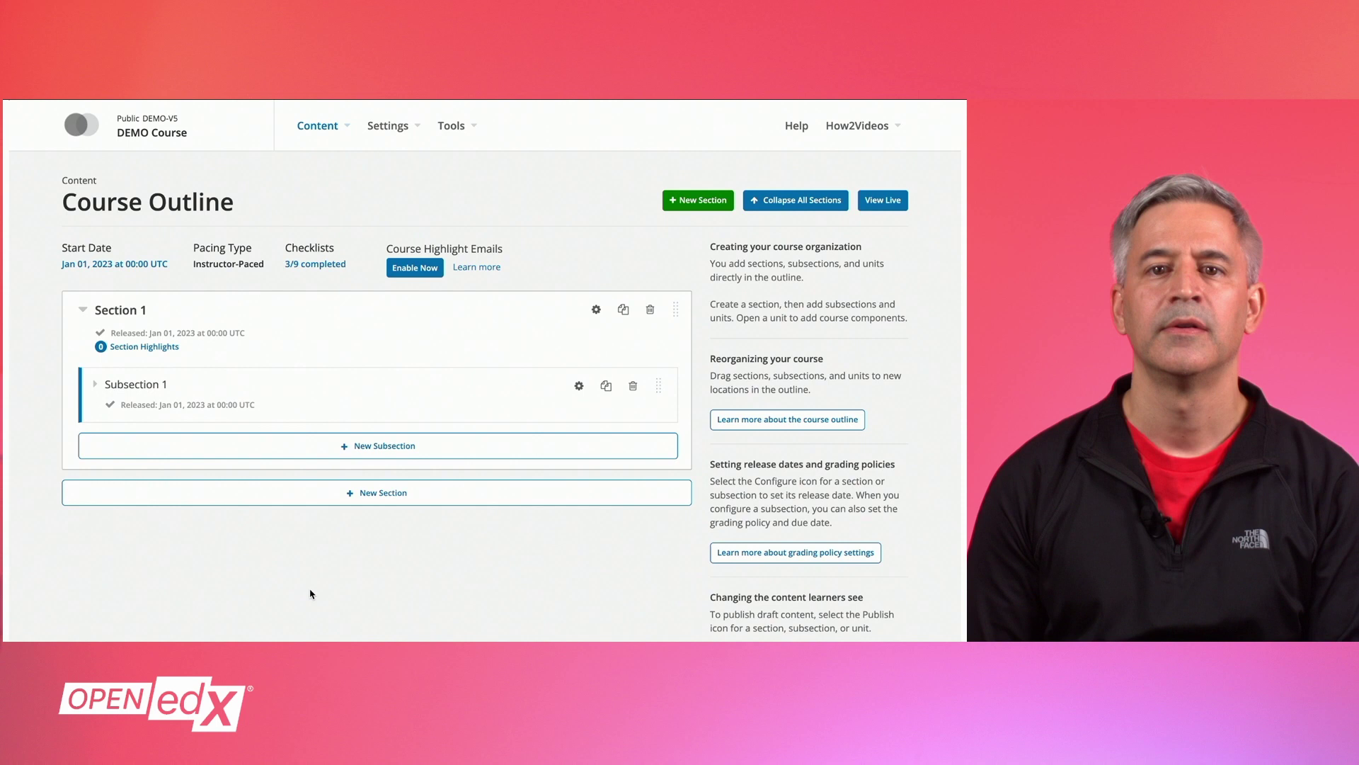
# Step: Under Settings > Group Configurations, create the content group 'Content group 1'
pyautogui.click(409, 127)
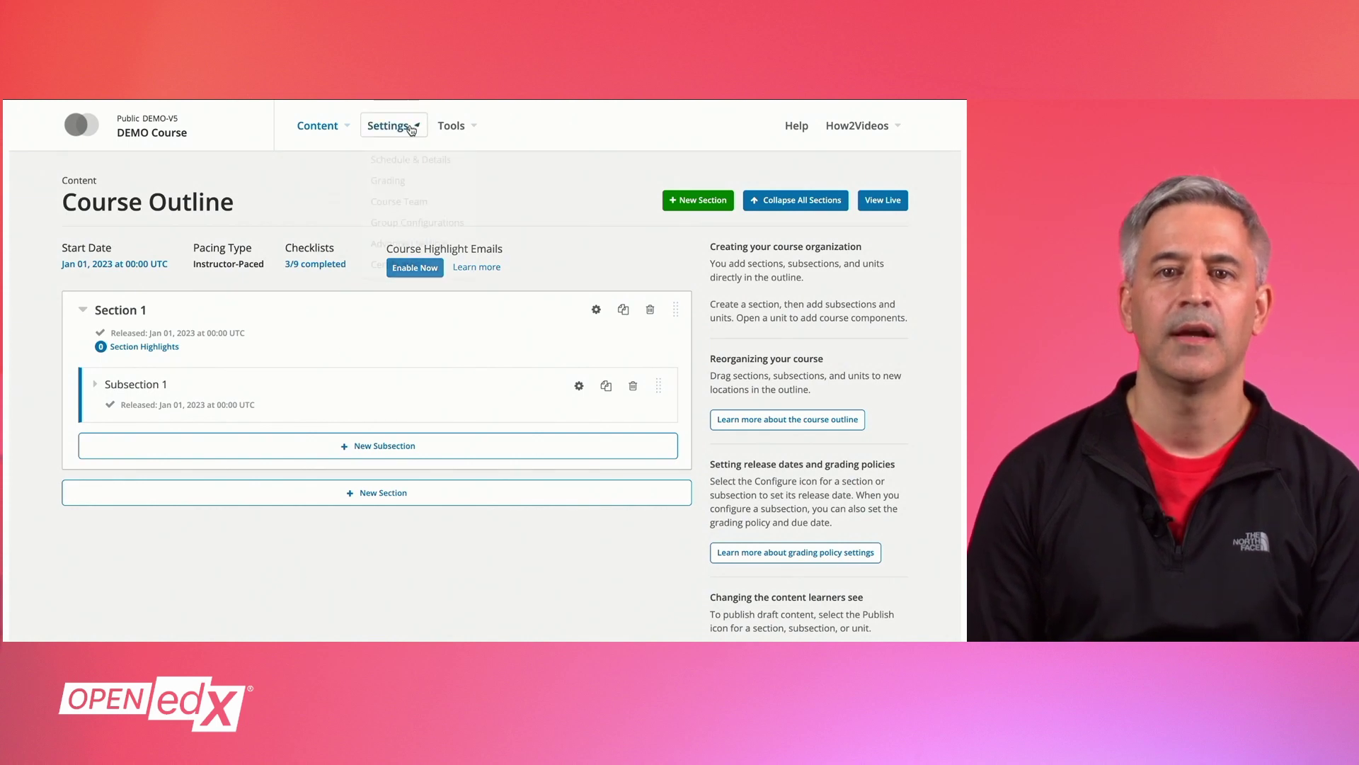
pyautogui.click(407, 223)
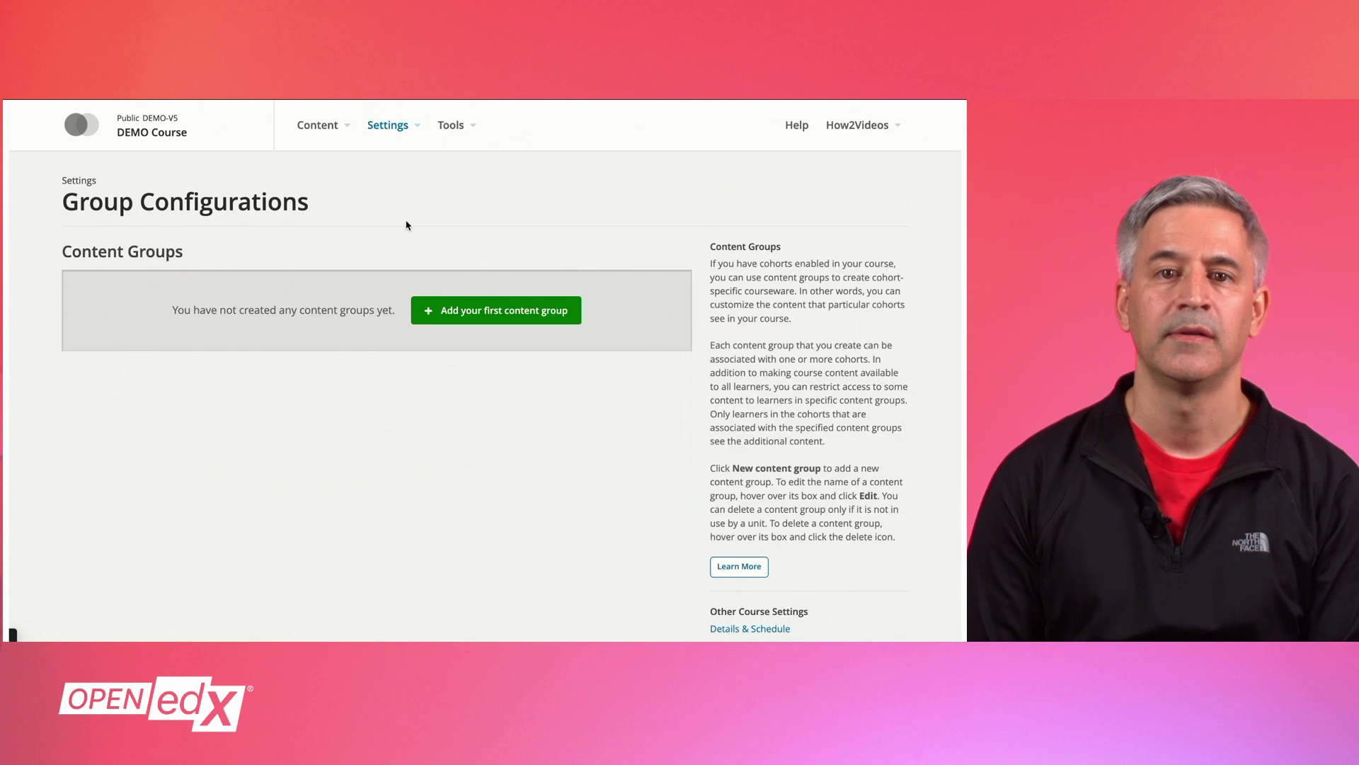
pyautogui.click(482, 320)
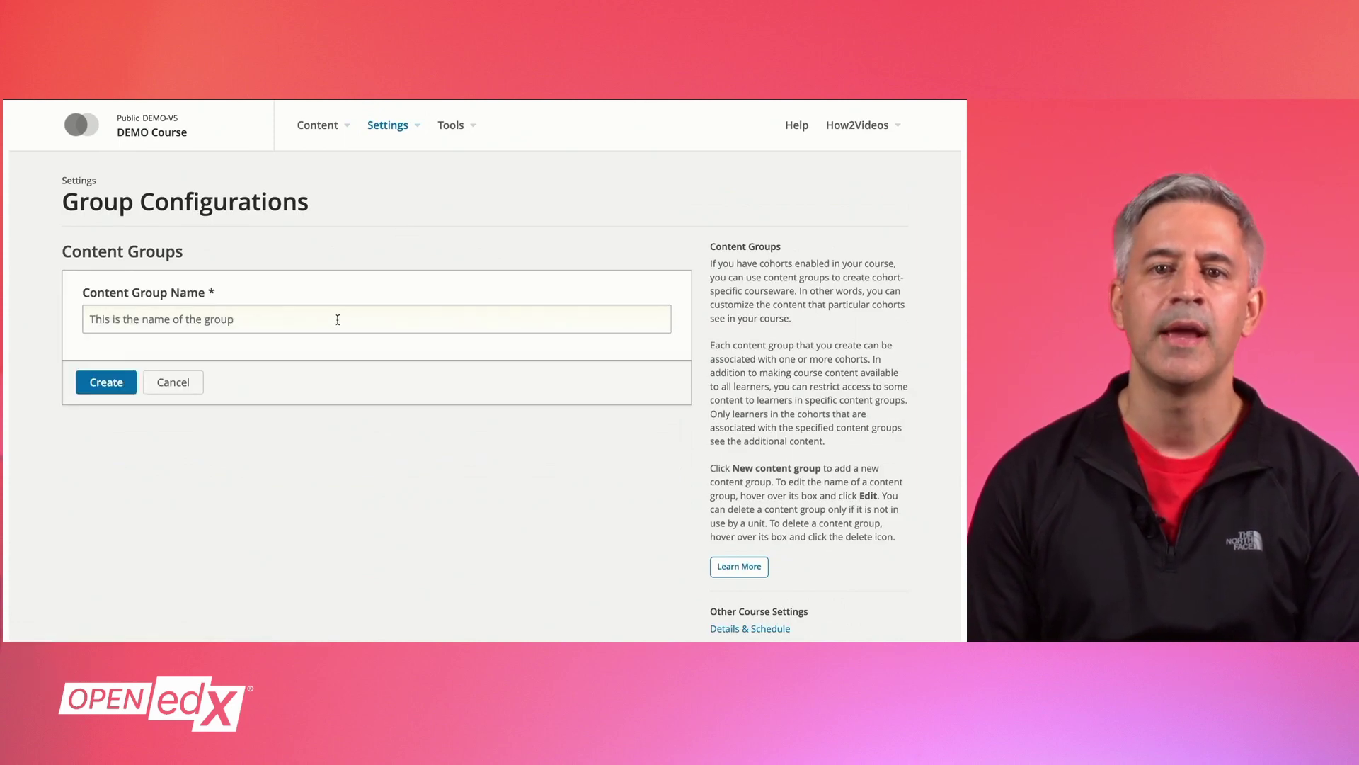
pyautogui.write('Con')
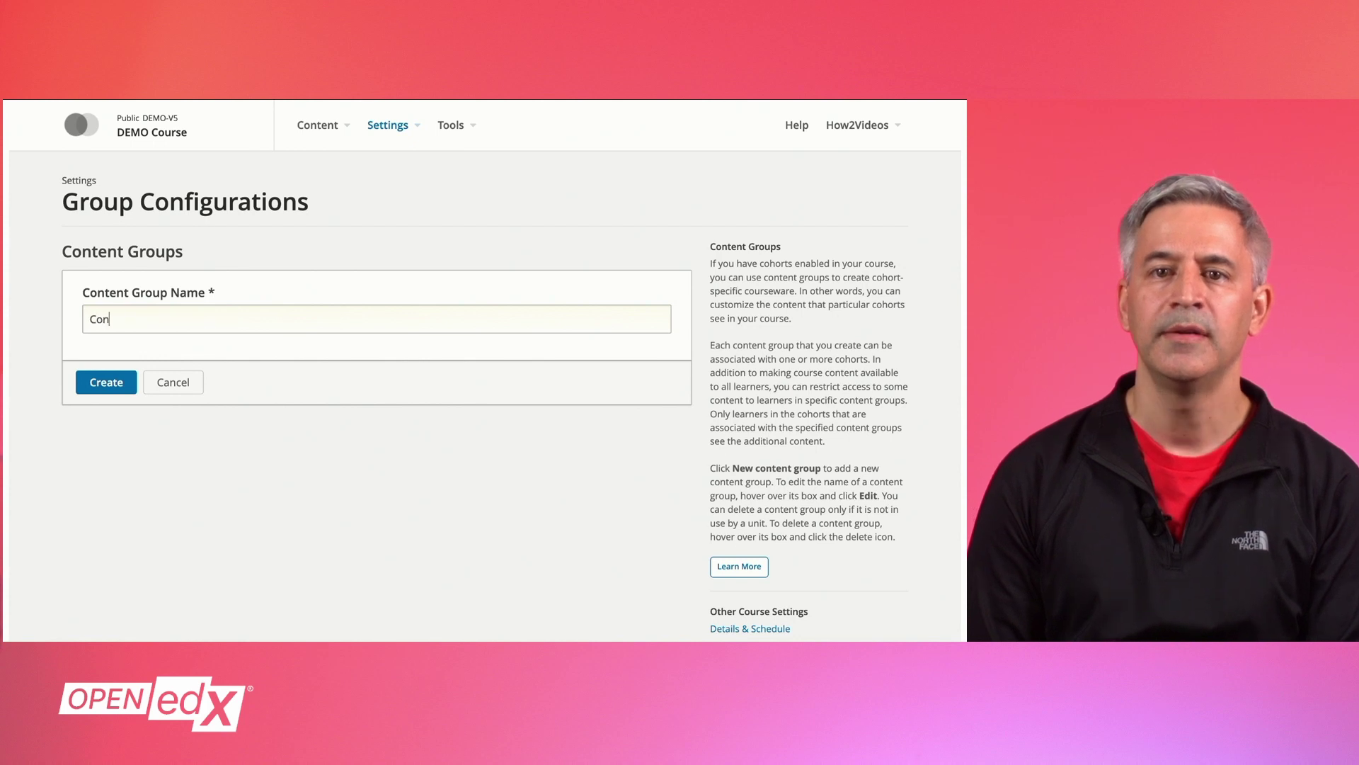
pyautogui.write('tent')
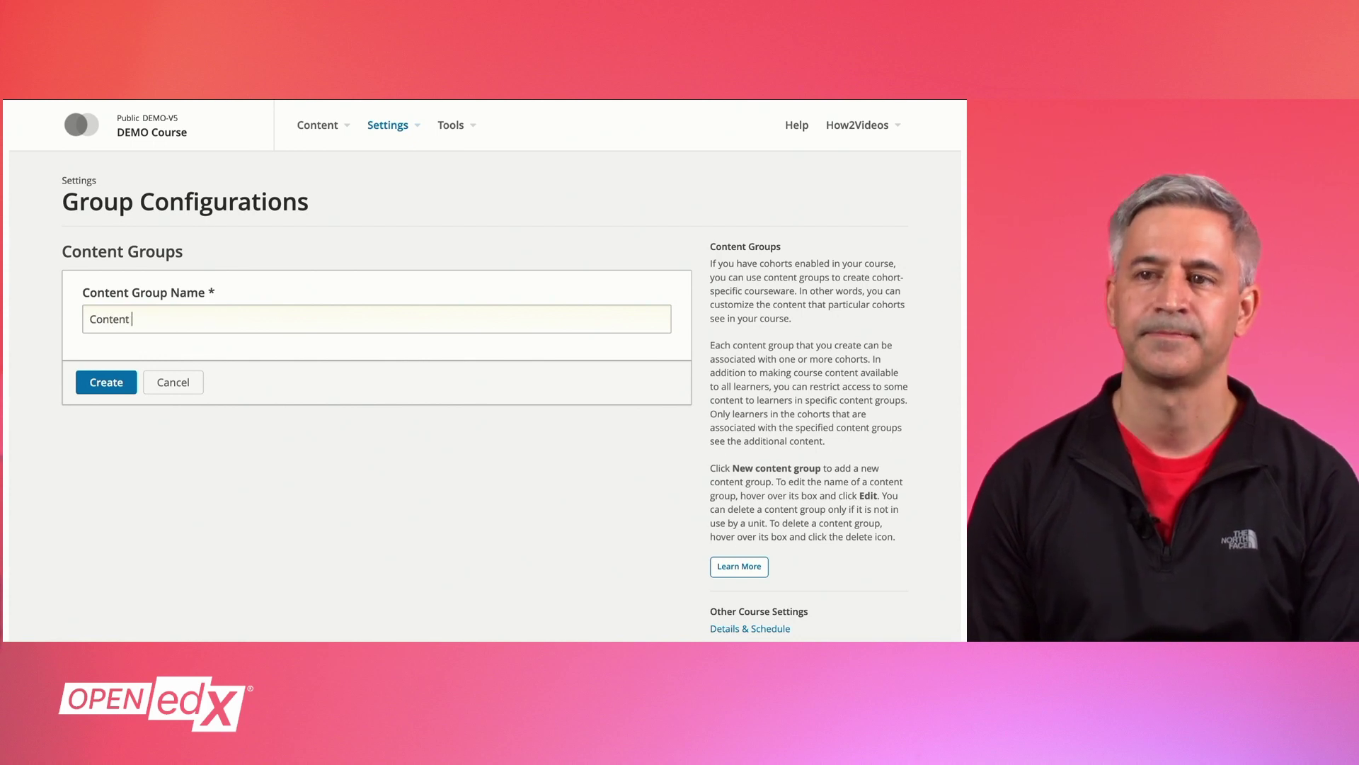
pyautogui.write('g')
pyautogui.write('roup 1')
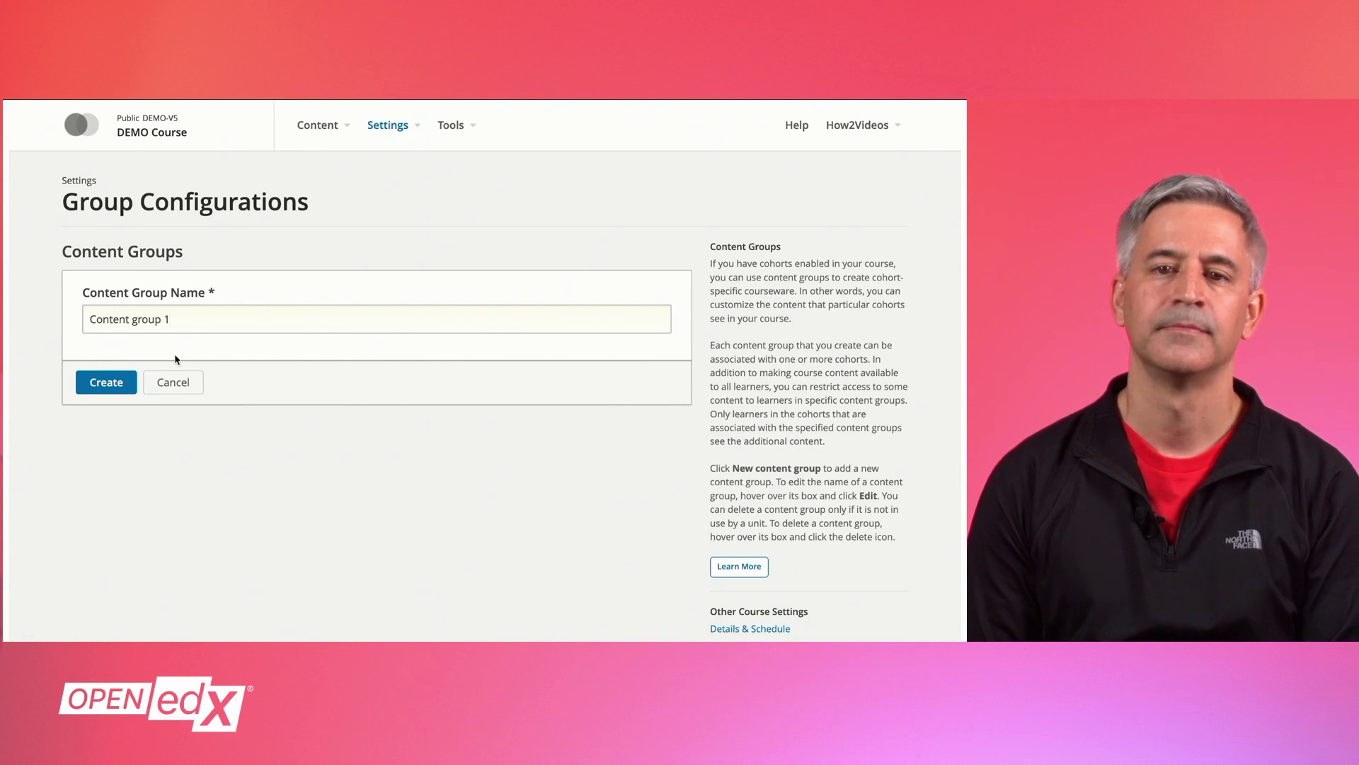
pyautogui.click(123, 383)
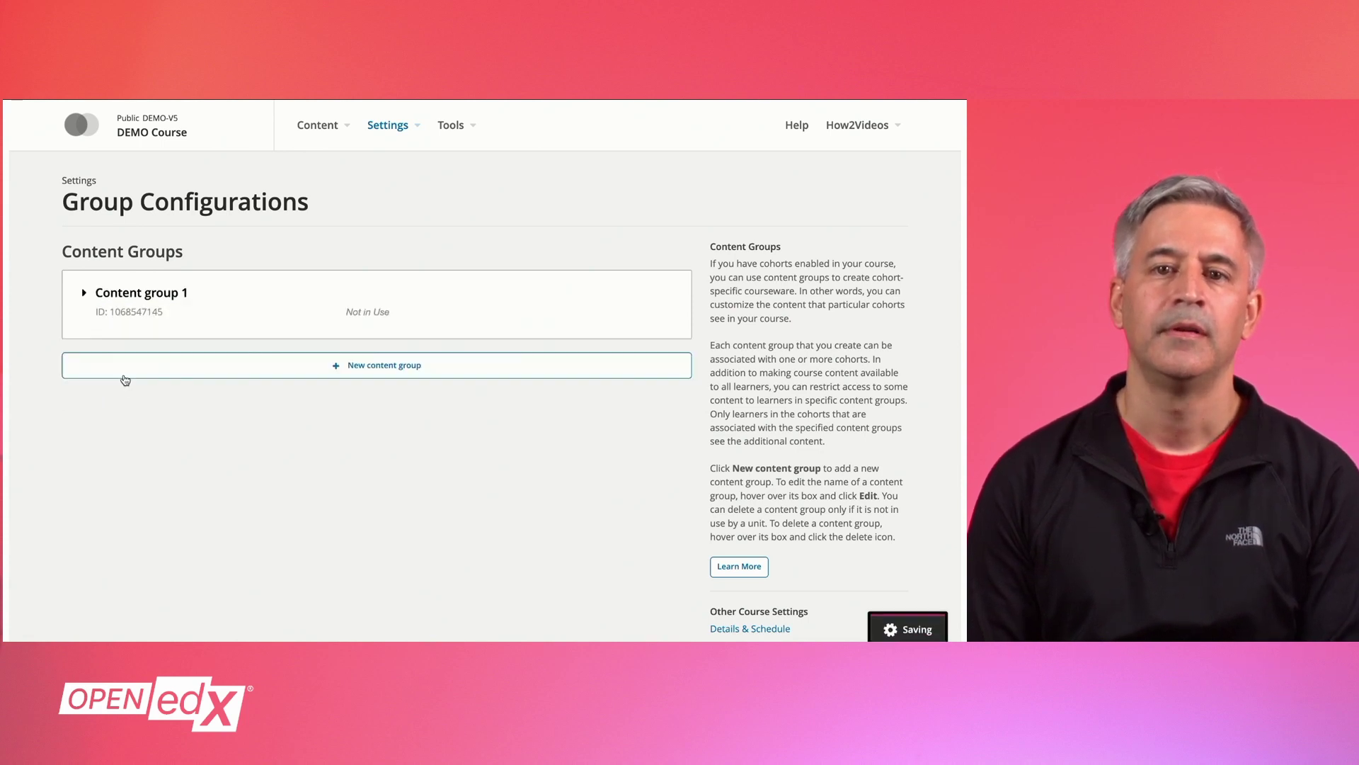
# Step: Create a second content group named 'Content group 2' in Group Configurations
pyautogui.click(332, 365)
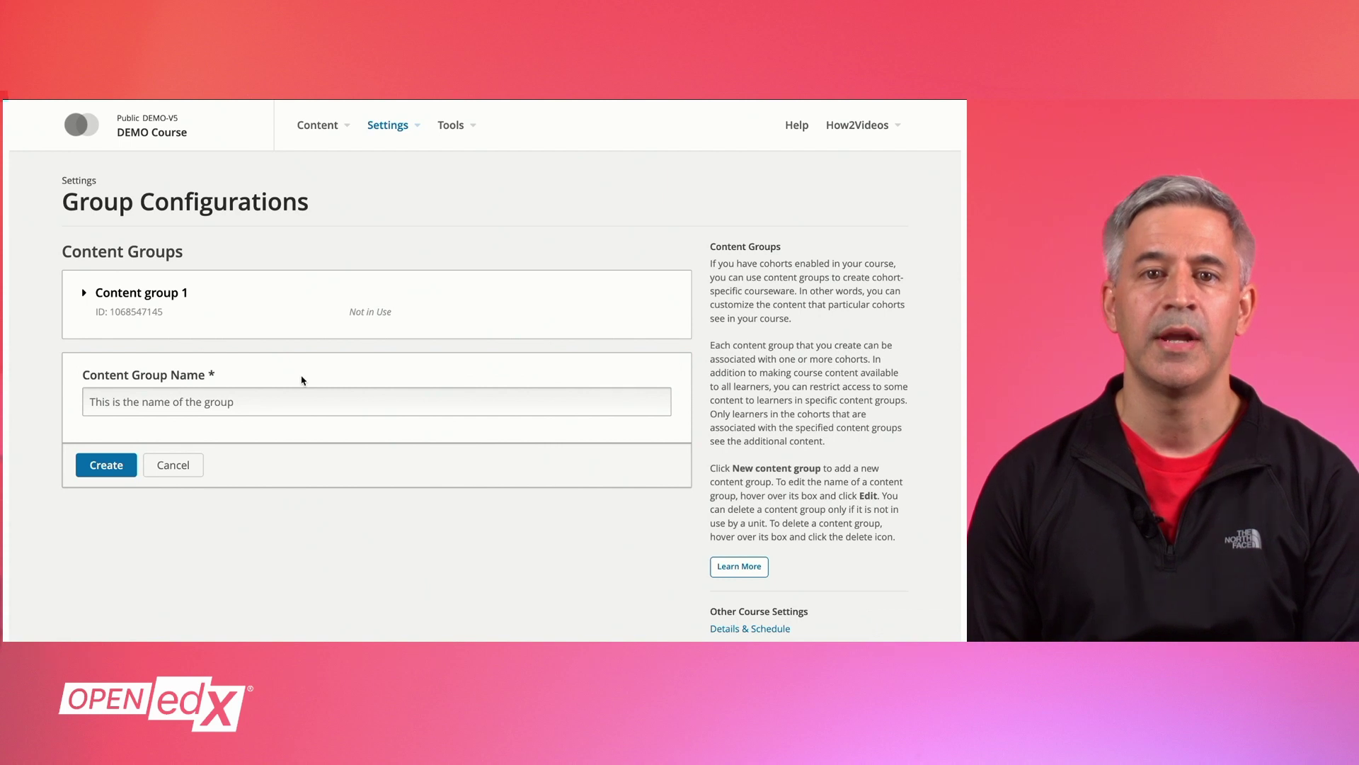
pyautogui.click(277, 397)
pyautogui.write('C')
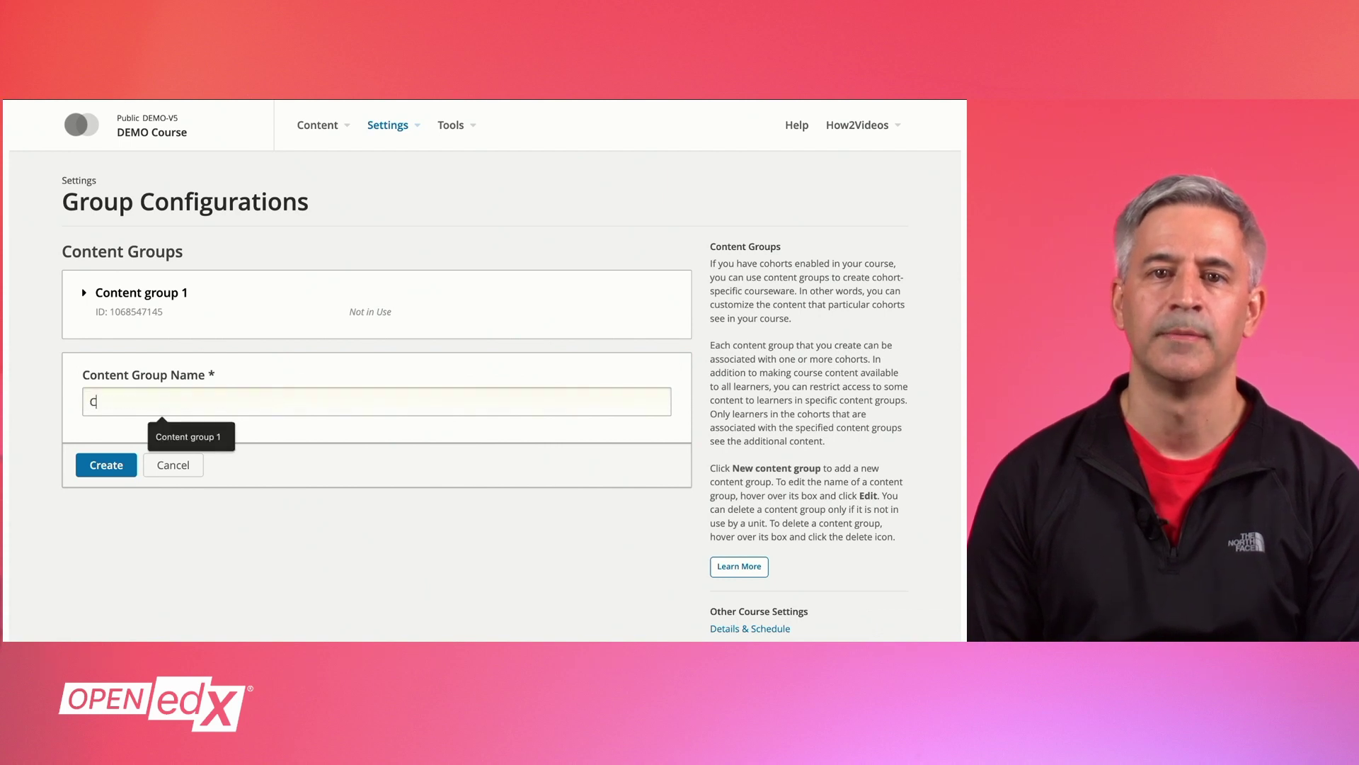
pyautogui.write('ontent group')
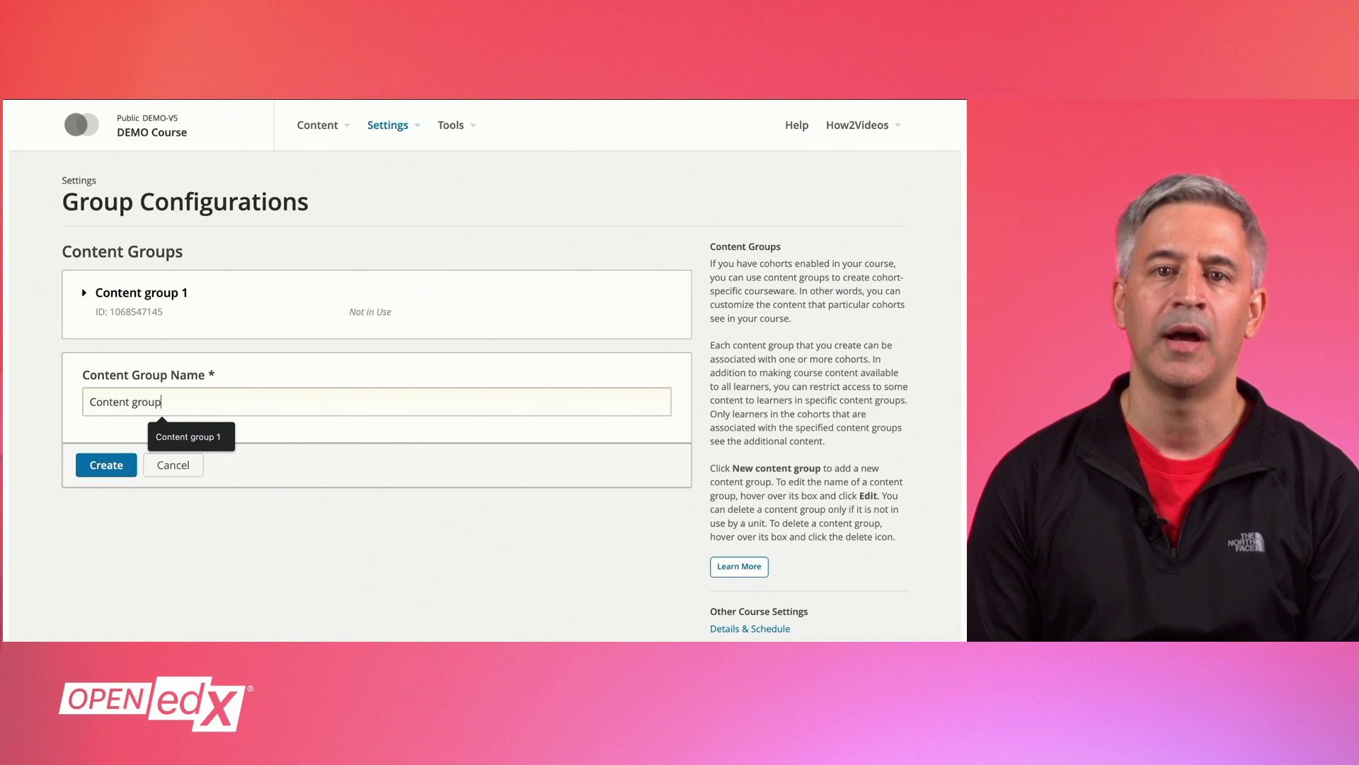
pyautogui.write(' 2')
pyautogui.click(99, 465)
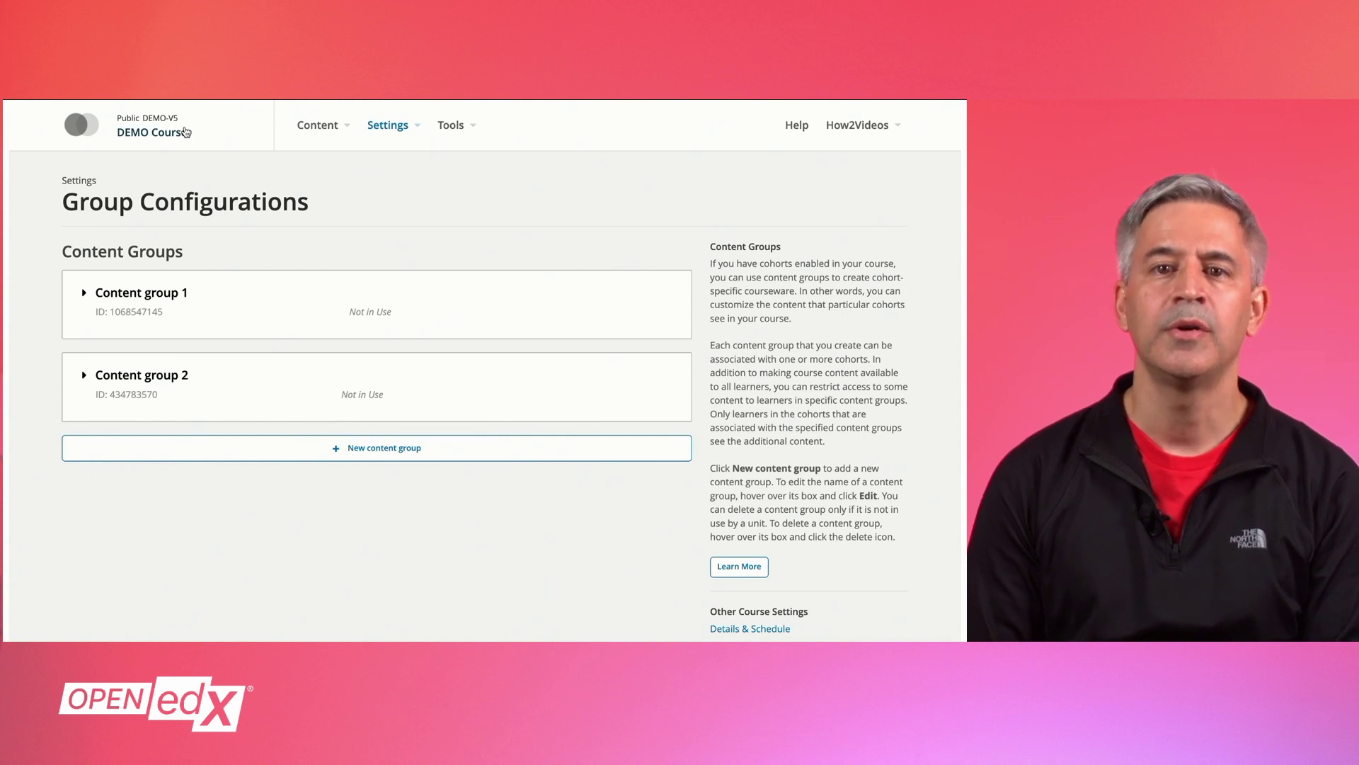
# Step: Open Unit 1 under Subsection 1 from the course outline
pyautogui.click(339, 132)
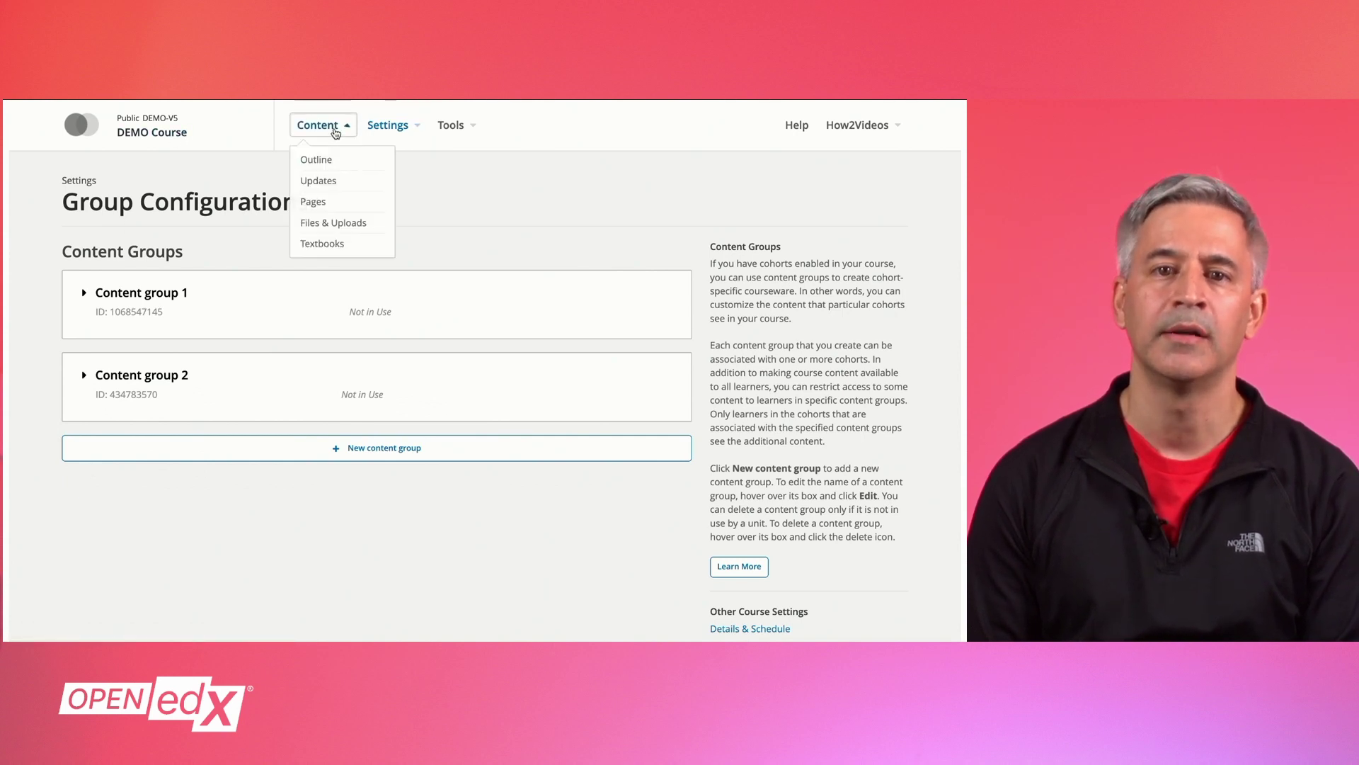
pyautogui.click(317, 161)
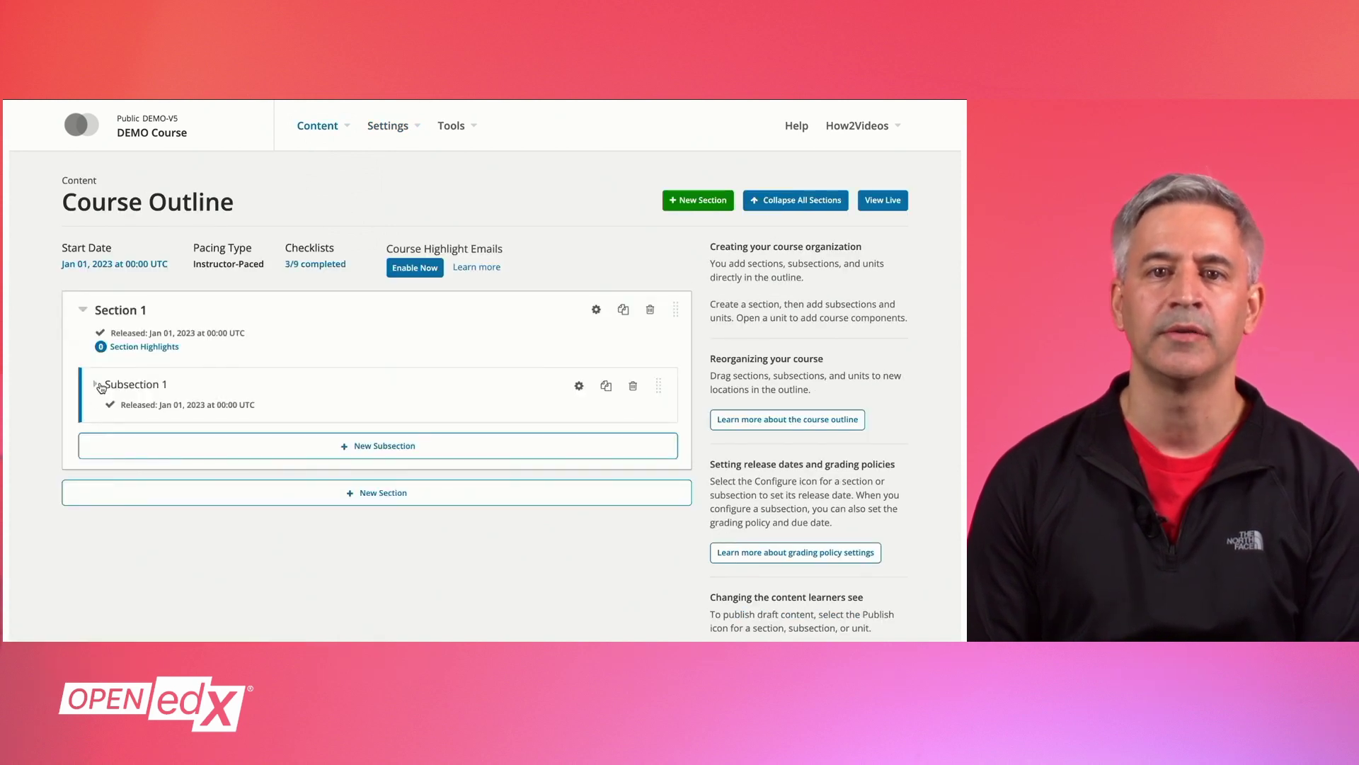
pyautogui.click(95, 384)
pyautogui.click(124, 446)
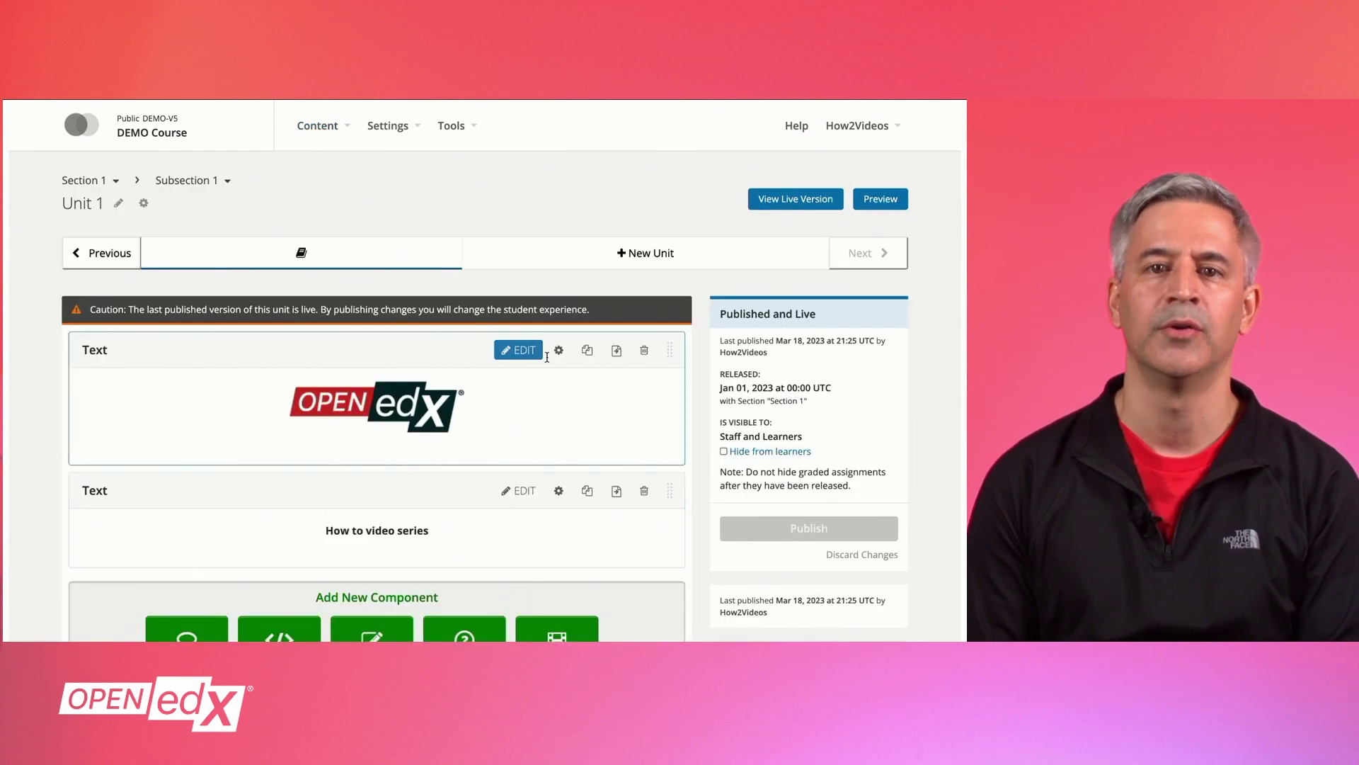
# Step: Restrict access to the first Text component (Open edX logo) to Content group 1
pyautogui.click(558, 349)
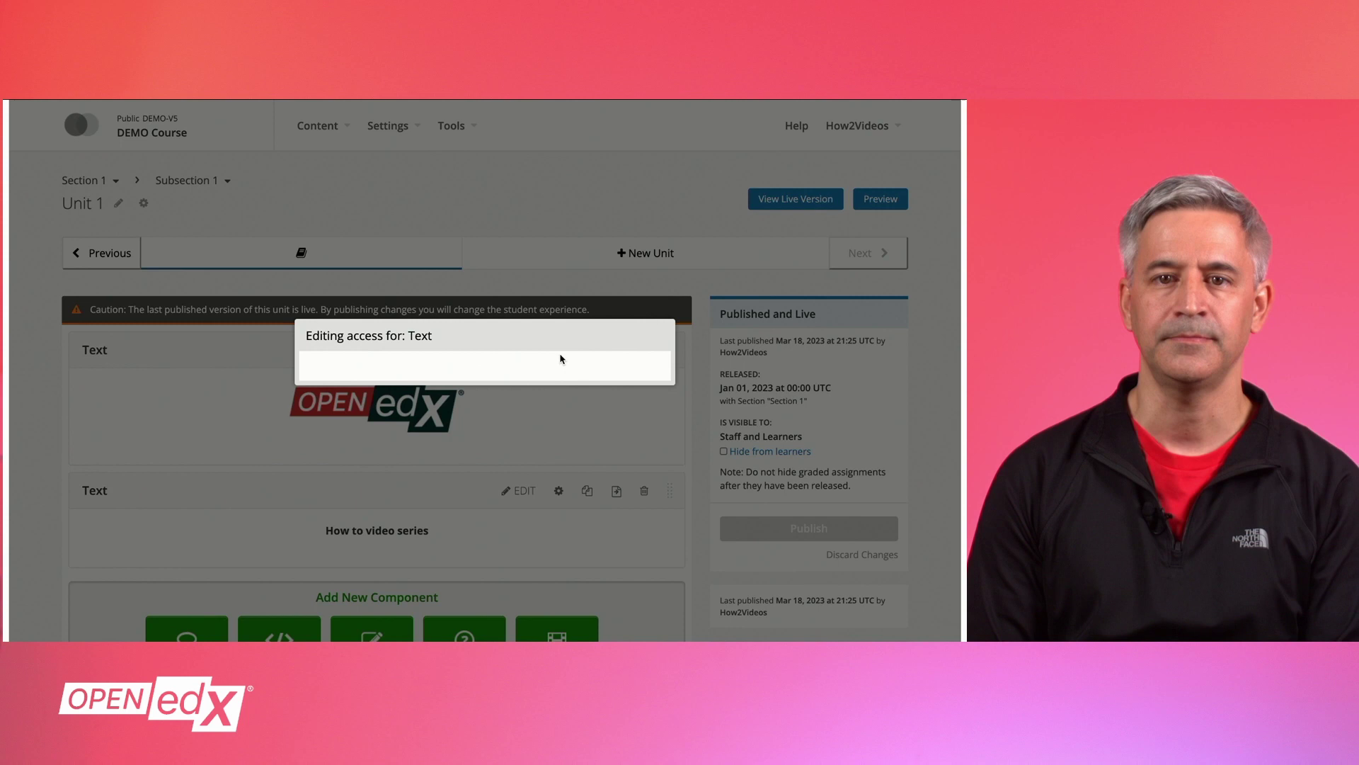
pyautogui.click(488, 361)
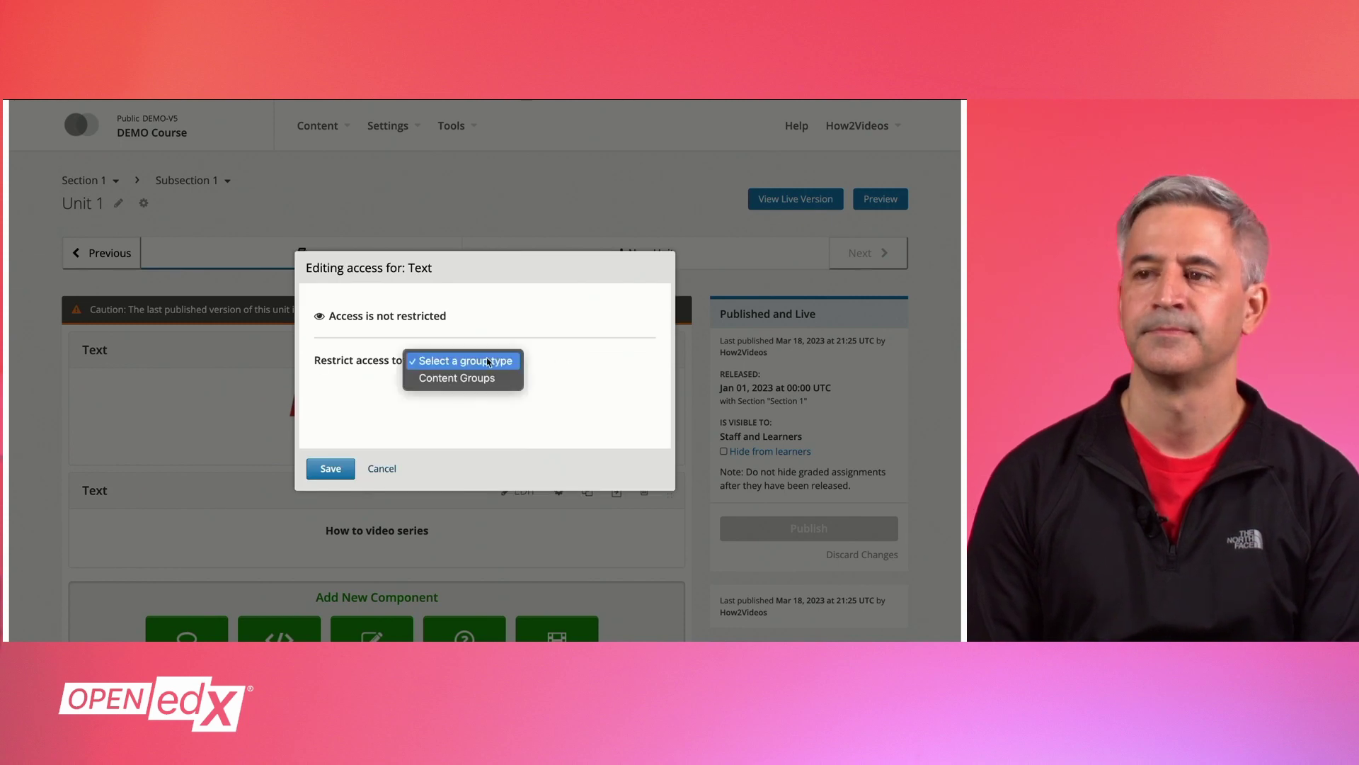
pyautogui.click(467, 379)
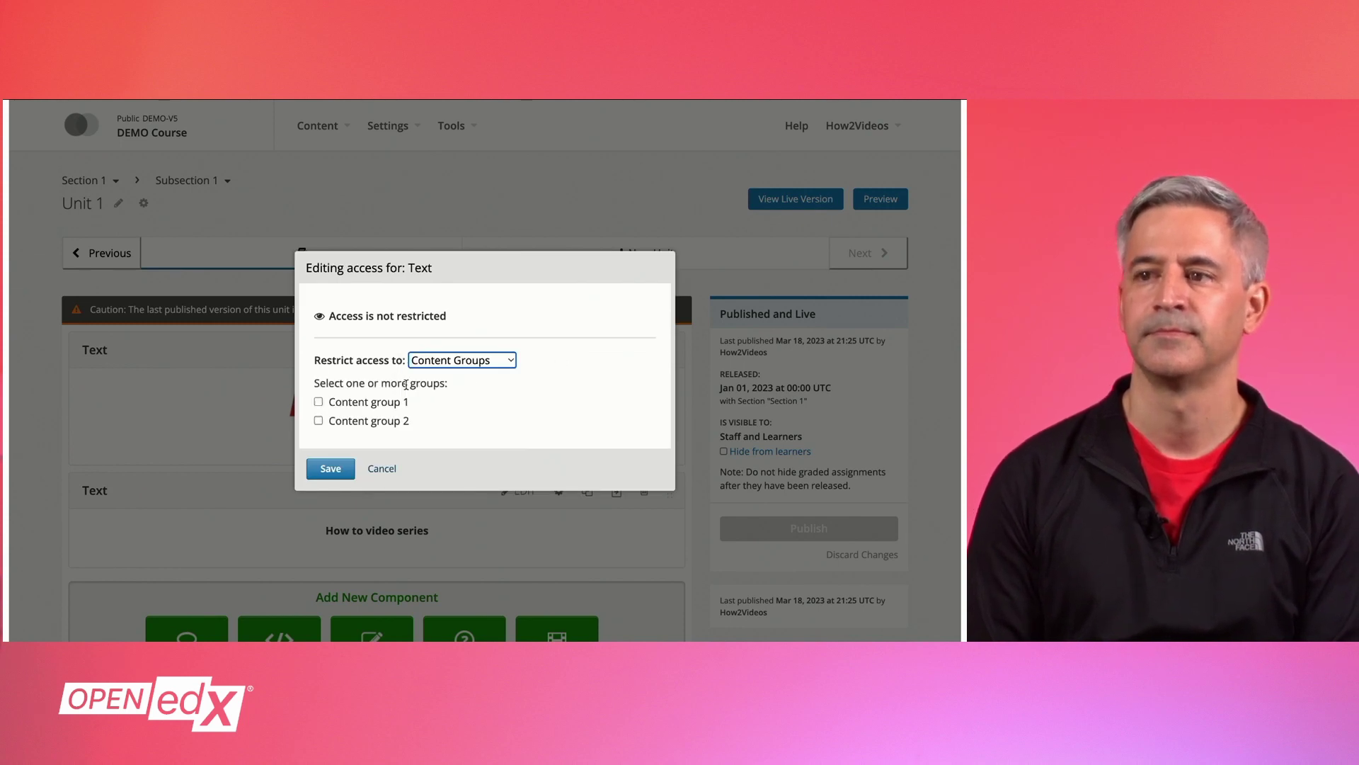
pyautogui.click(320, 408)
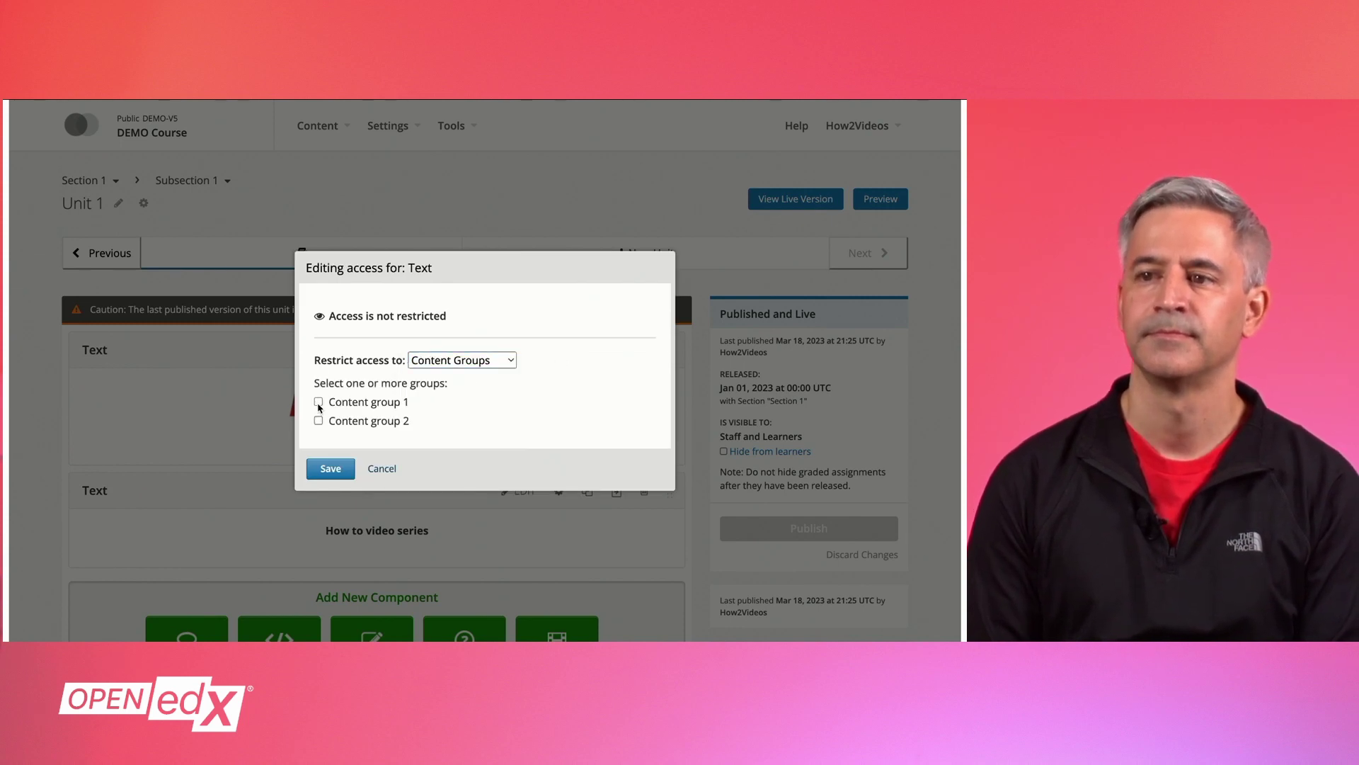
pyautogui.click(331, 468)
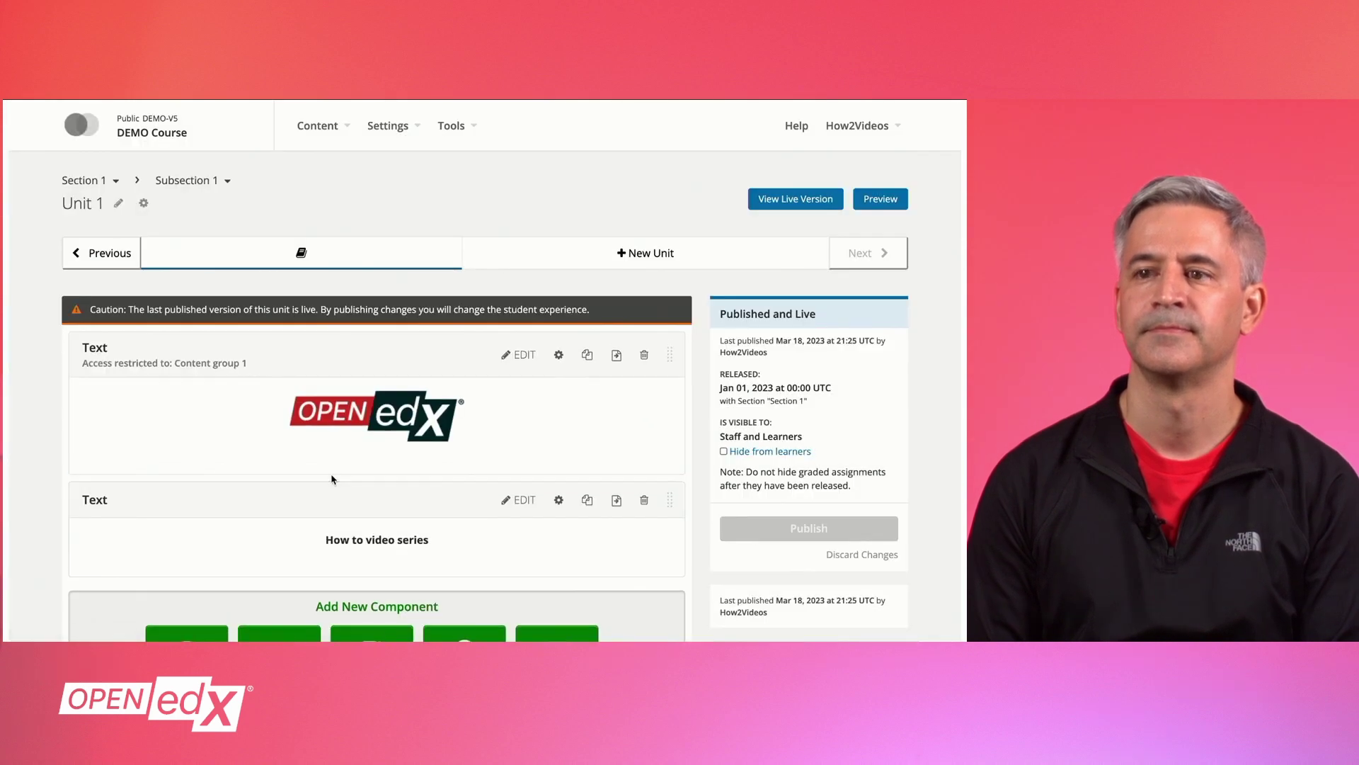
# Step: Restrict the second Text component to Content group 2 and view Unit 1 live
pyautogui.click(559, 515)
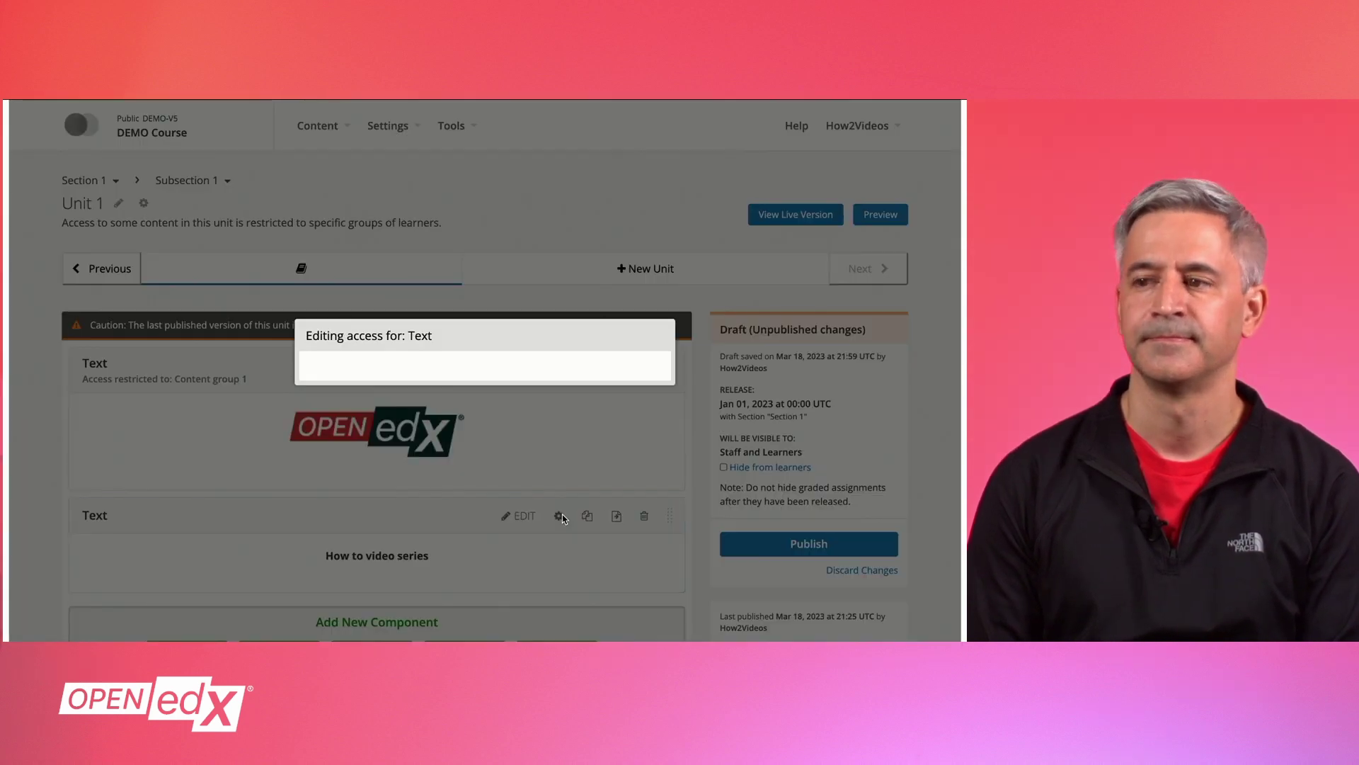
pyautogui.click(491, 366)
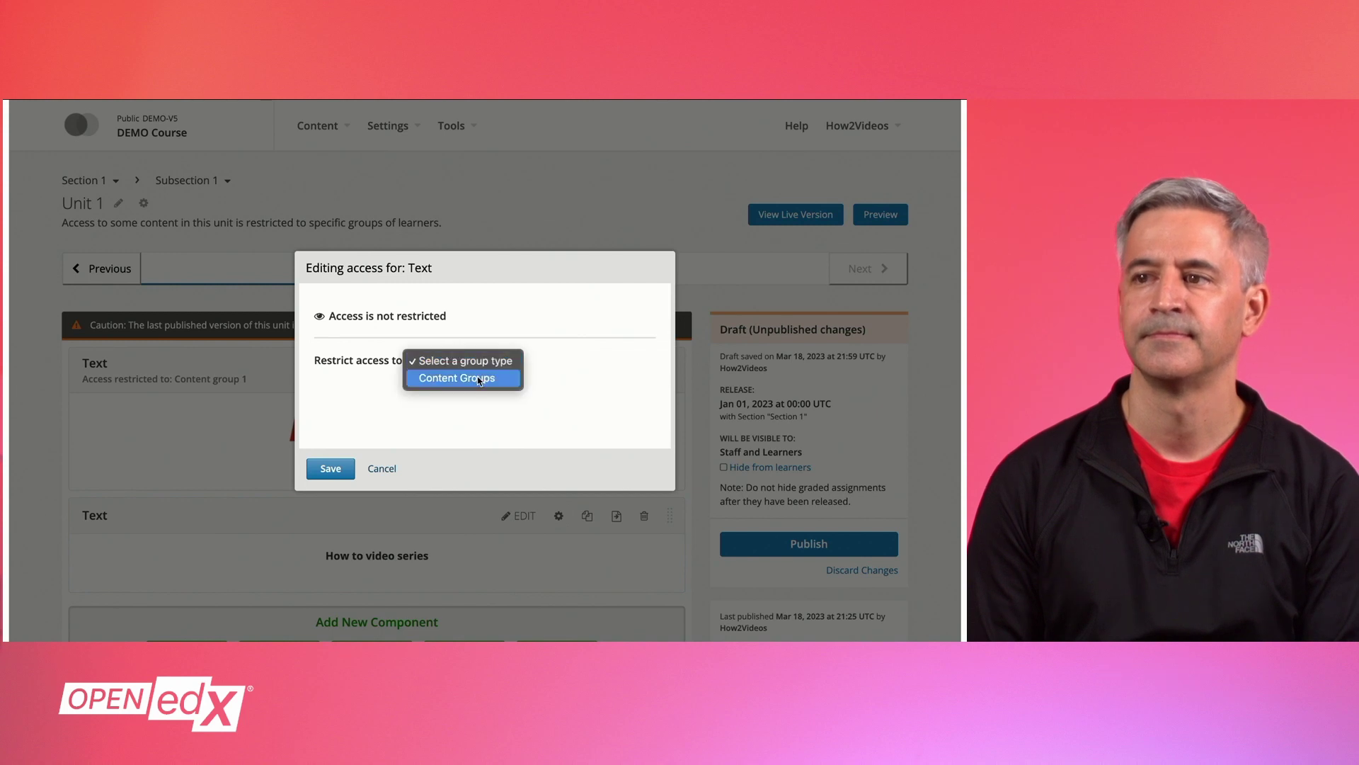
pyautogui.click(479, 381)
pyautogui.click(319, 421)
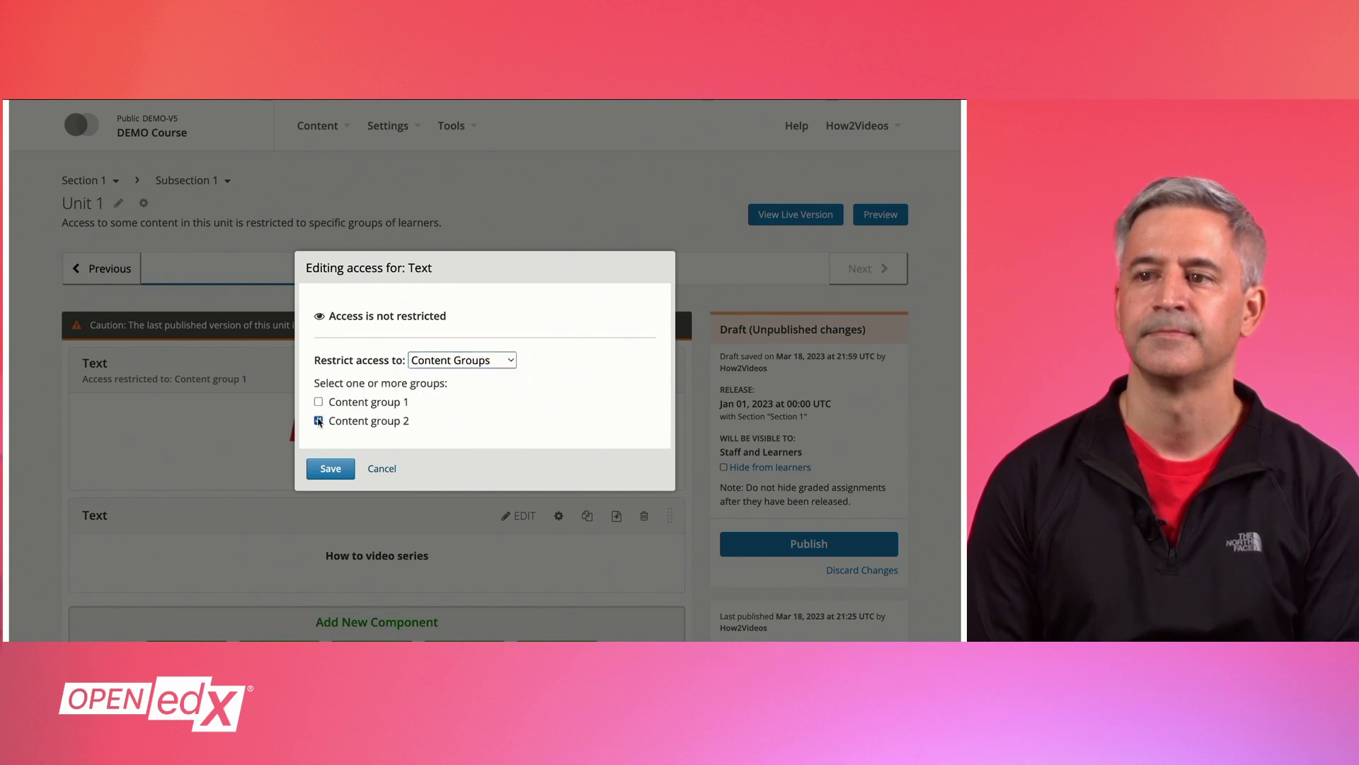
pyautogui.click(328, 470)
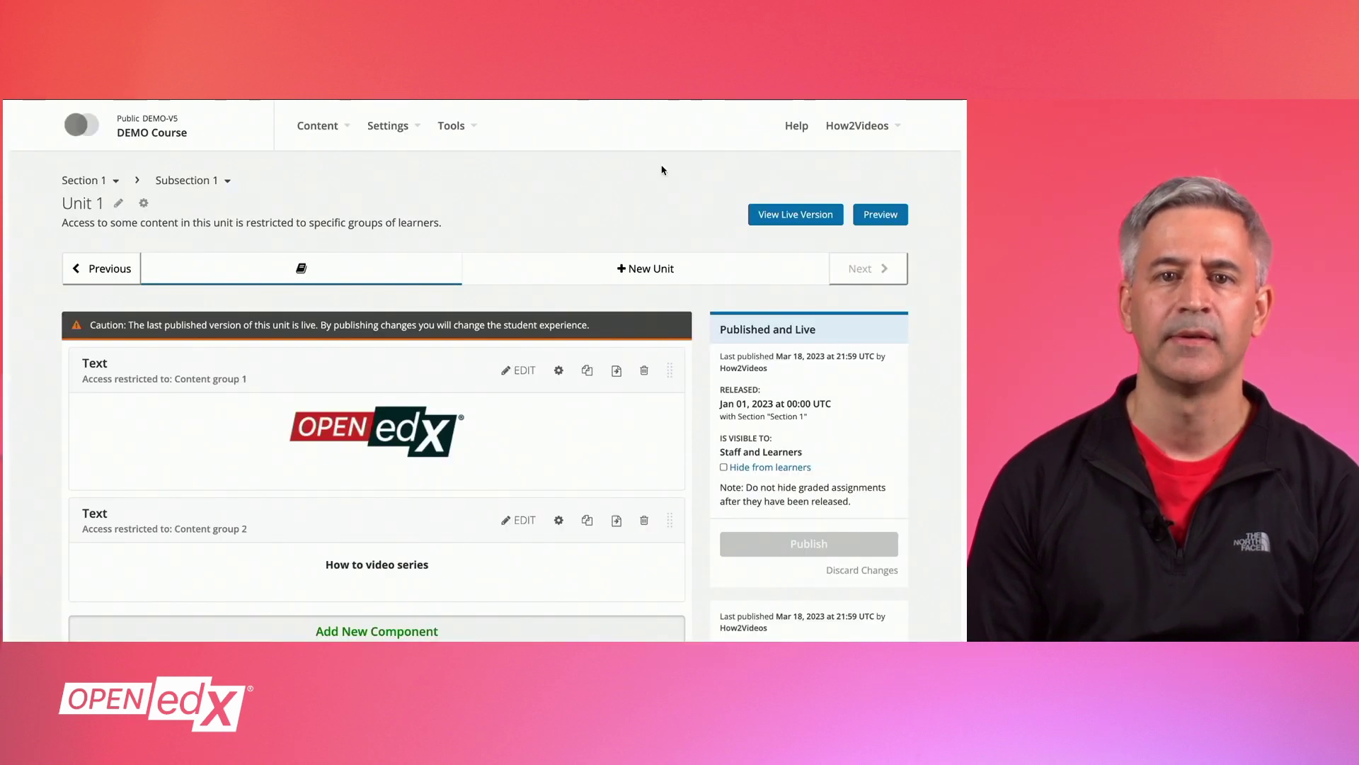
pyautogui.click(765, 217)
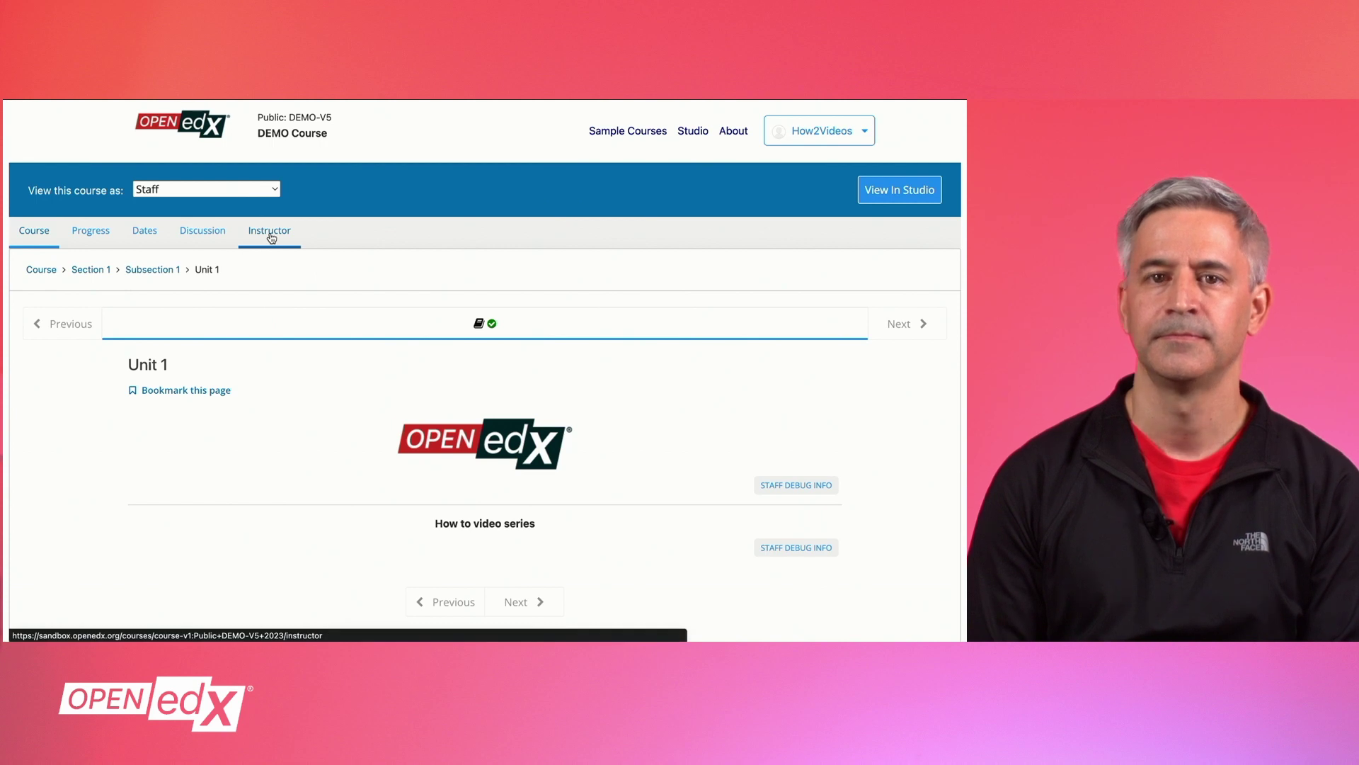
# Step: Select Cohort 1 on the Instructor dashboard's Cohorts page
pyautogui.click(271, 238)
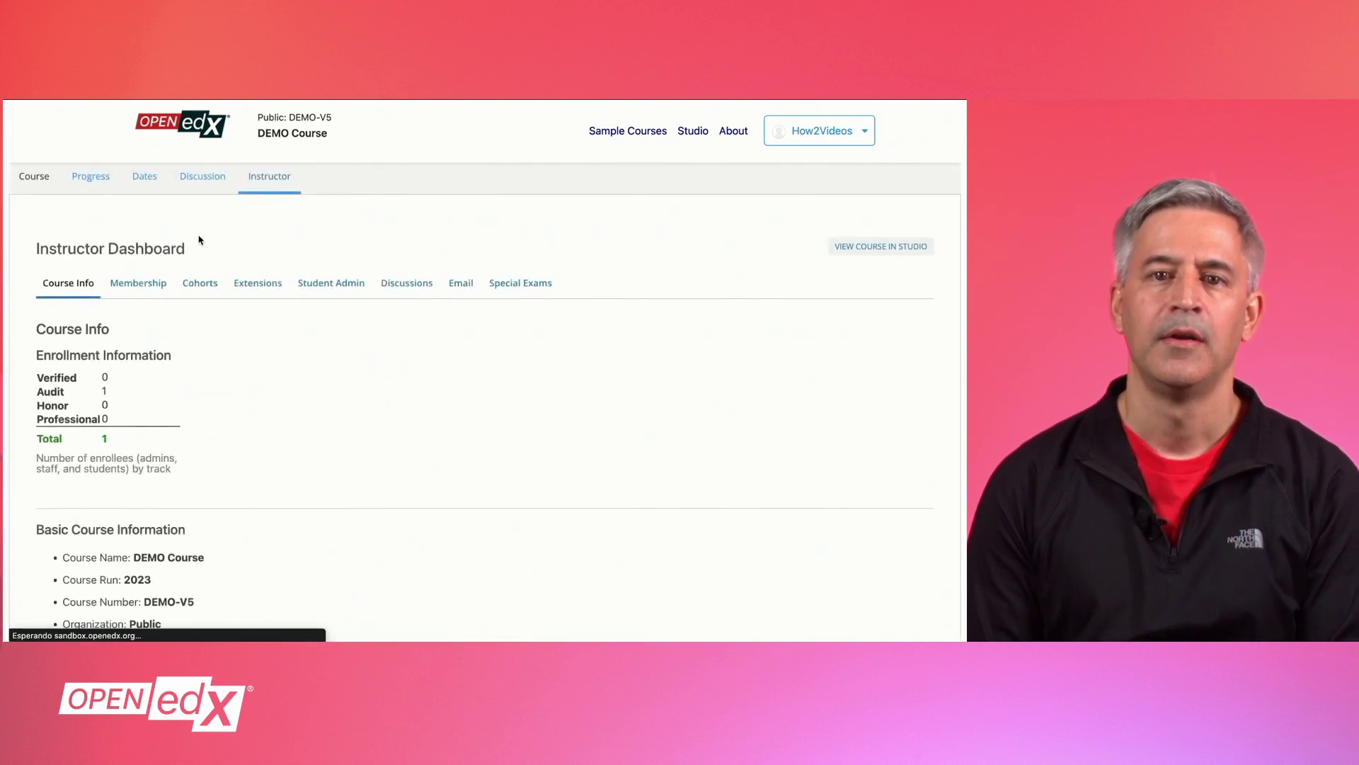
pyautogui.click(194, 286)
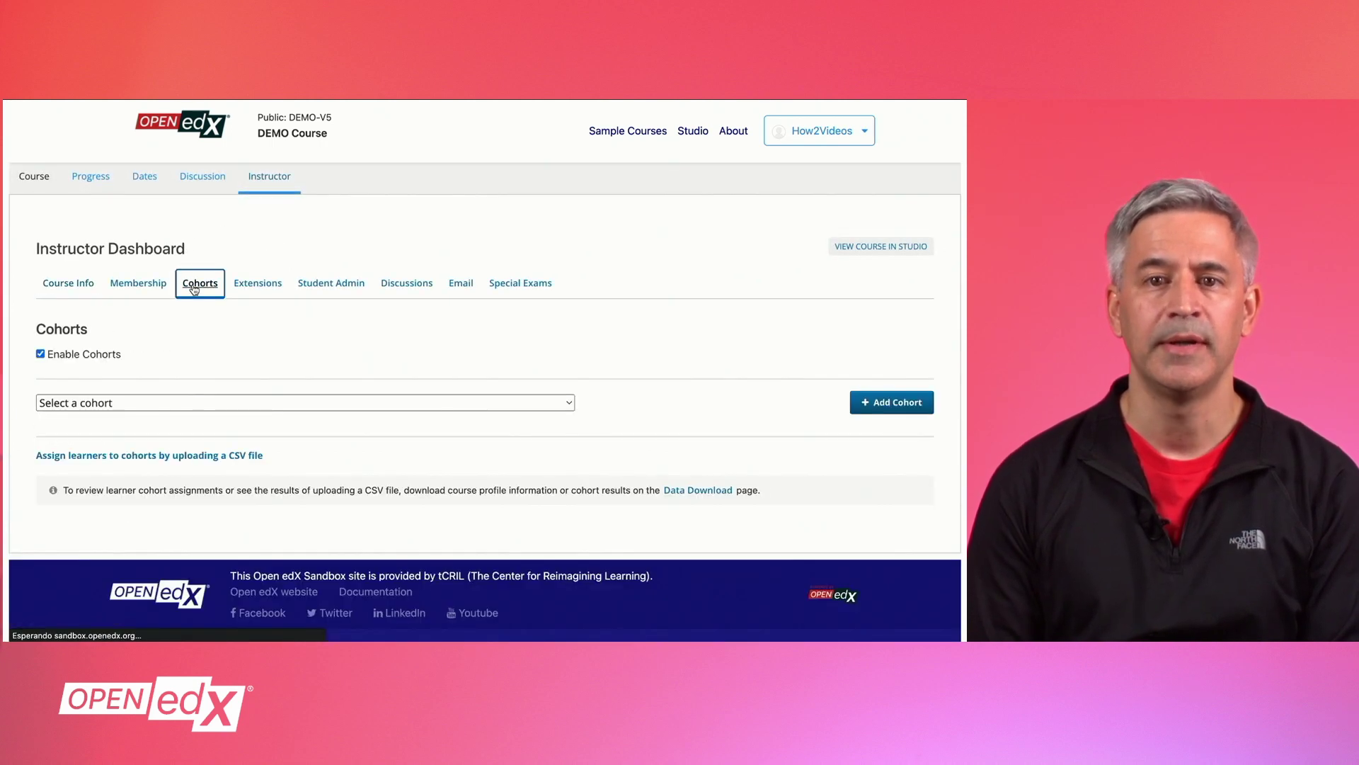
pyautogui.click(138, 401)
pyautogui.click(141, 418)
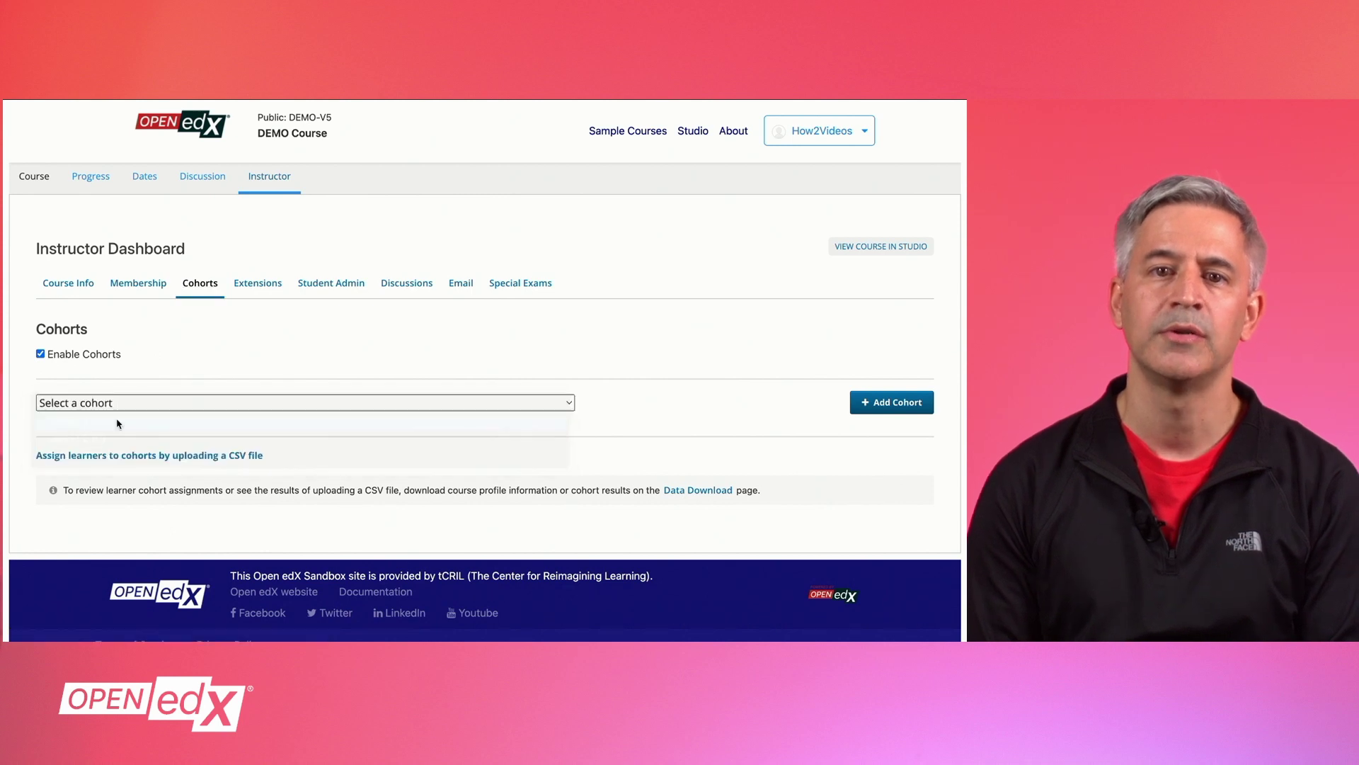
# Step: Associate Cohort 1 with Content group 1 in its settings, then select Cohort 2
pyautogui.scroll(-1, 157, 533)
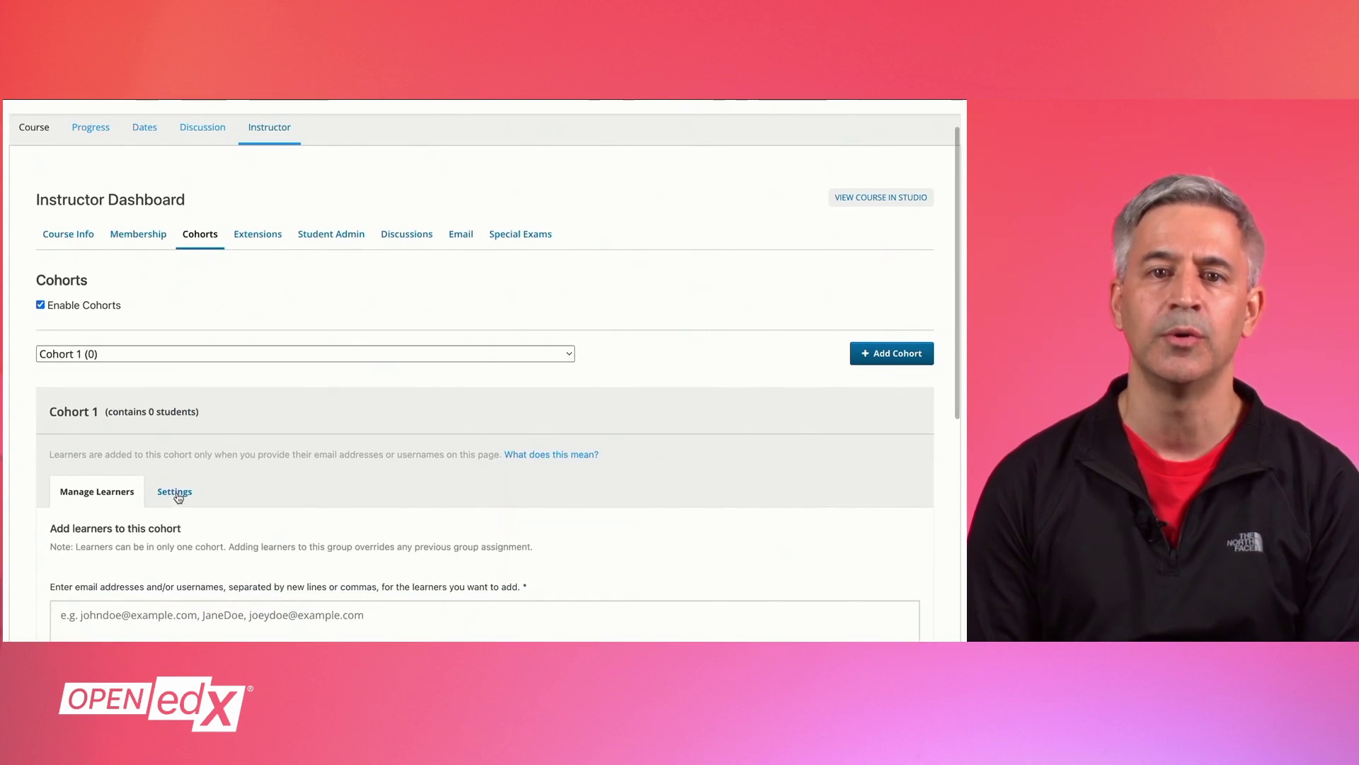
pyautogui.click(173, 490)
pyautogui.scroll(-2, 177, 496)
pyautogui.scroll(-1, 179, 498)
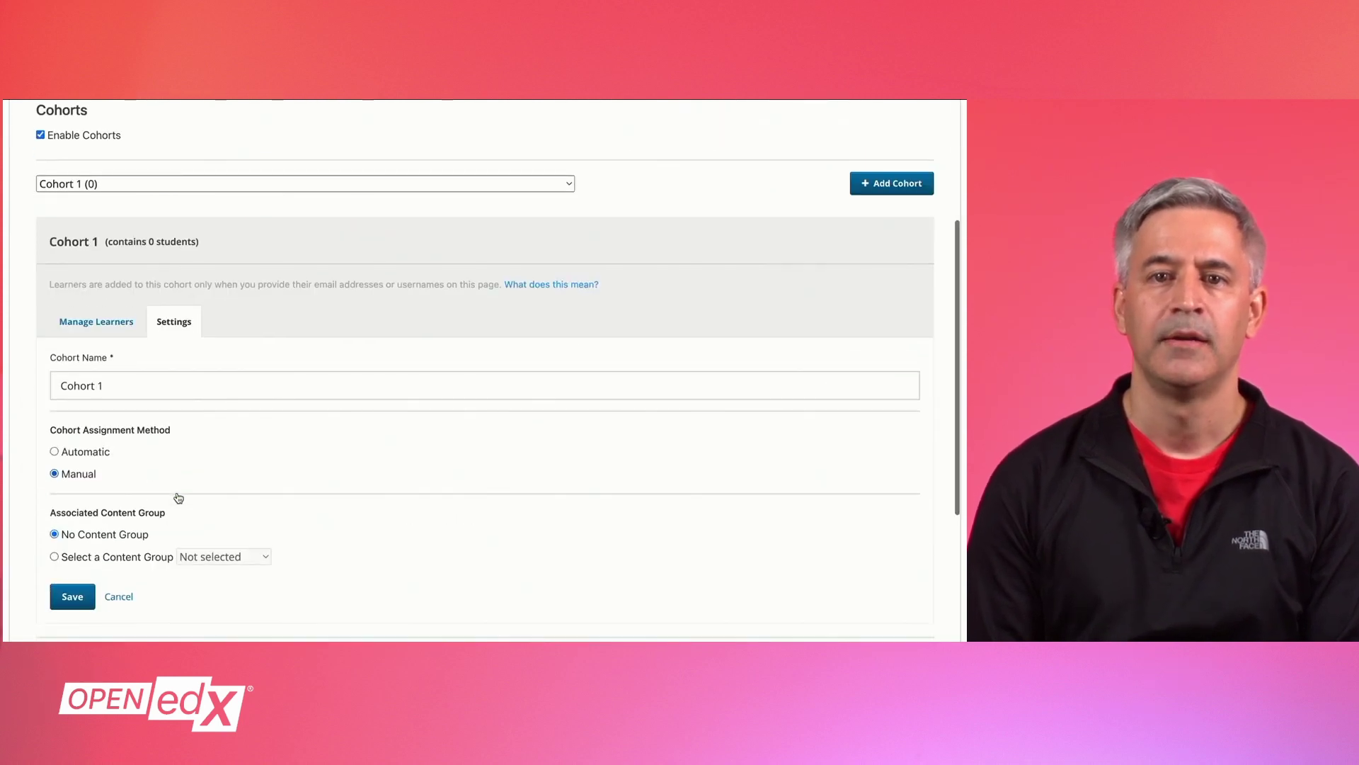
pyautogui.click(71, 557)
pyautogui.click(220, 559)
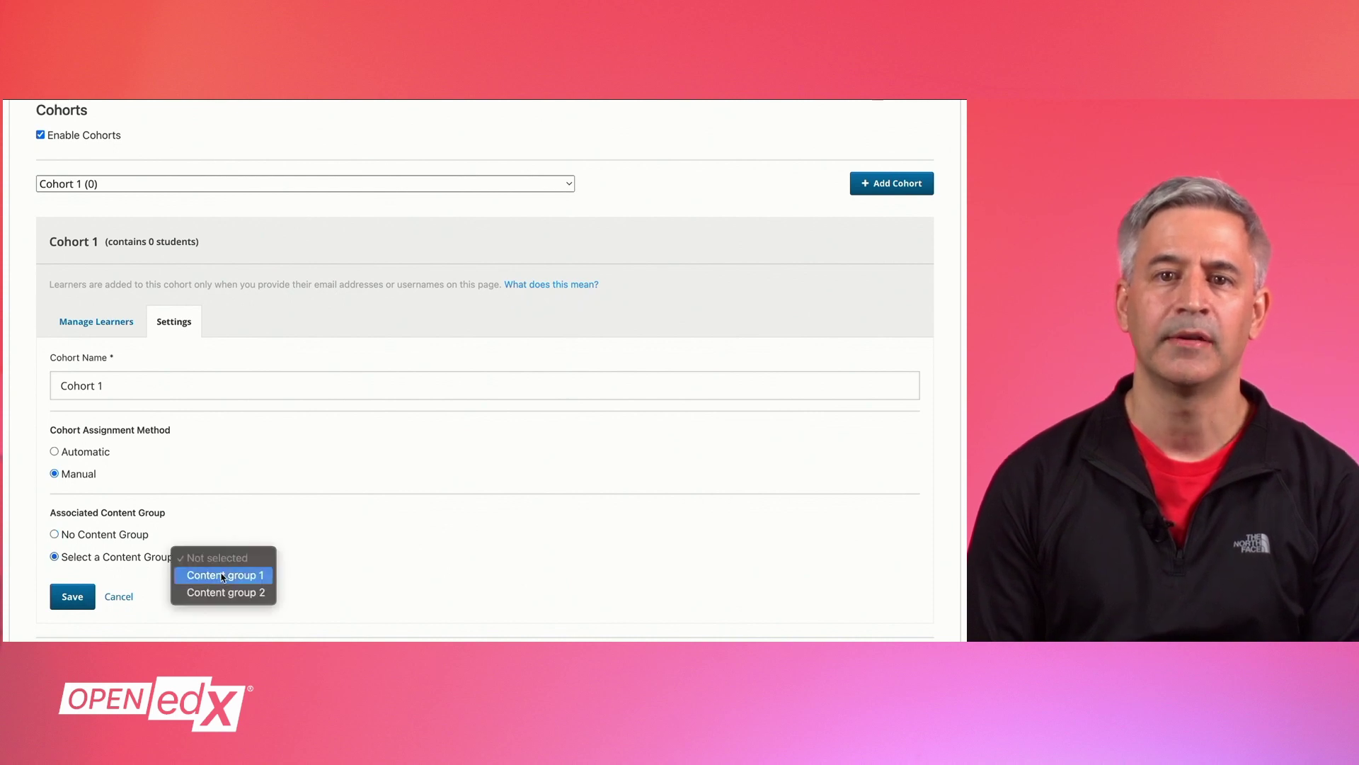
pyautogui.click(222, 572)
pyautogui.click(77, 599)
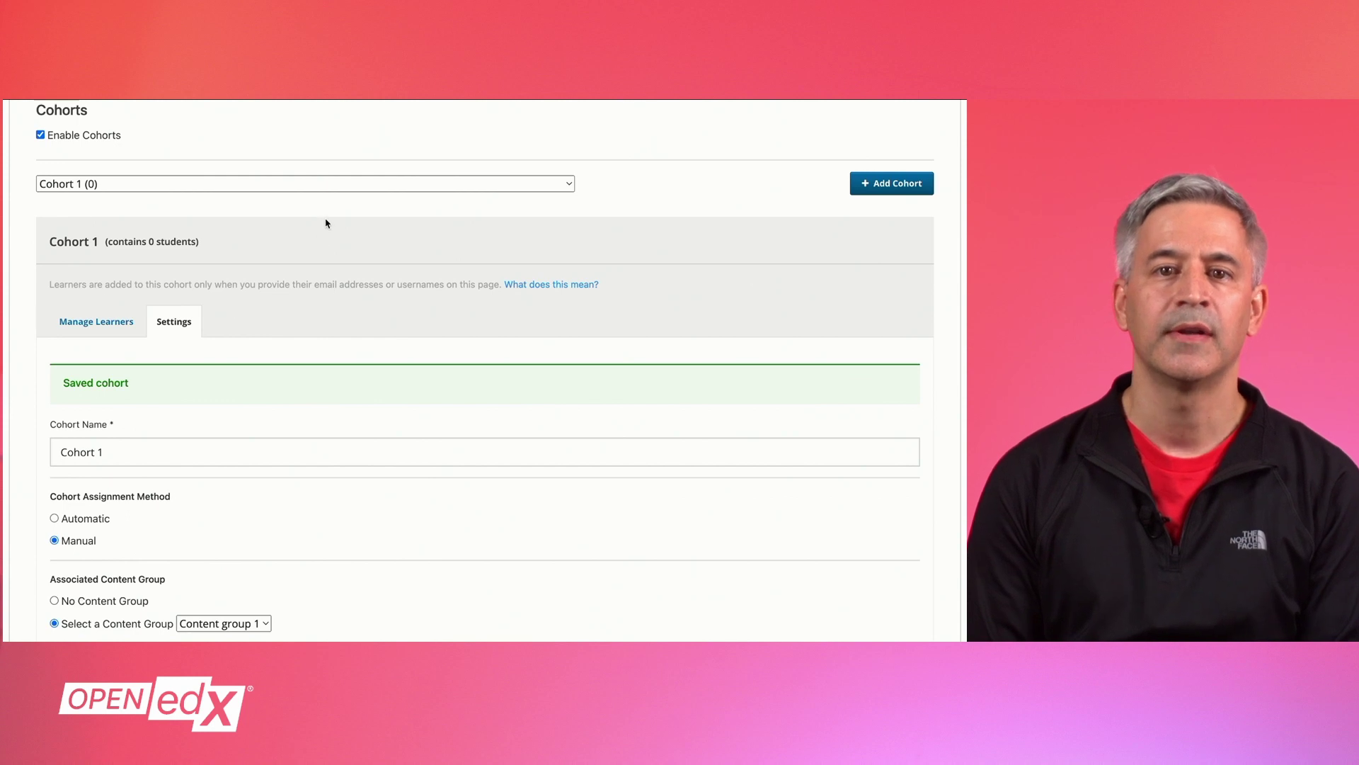
pyautogui.click(347, 184)
pyautogui.click(328, 203)
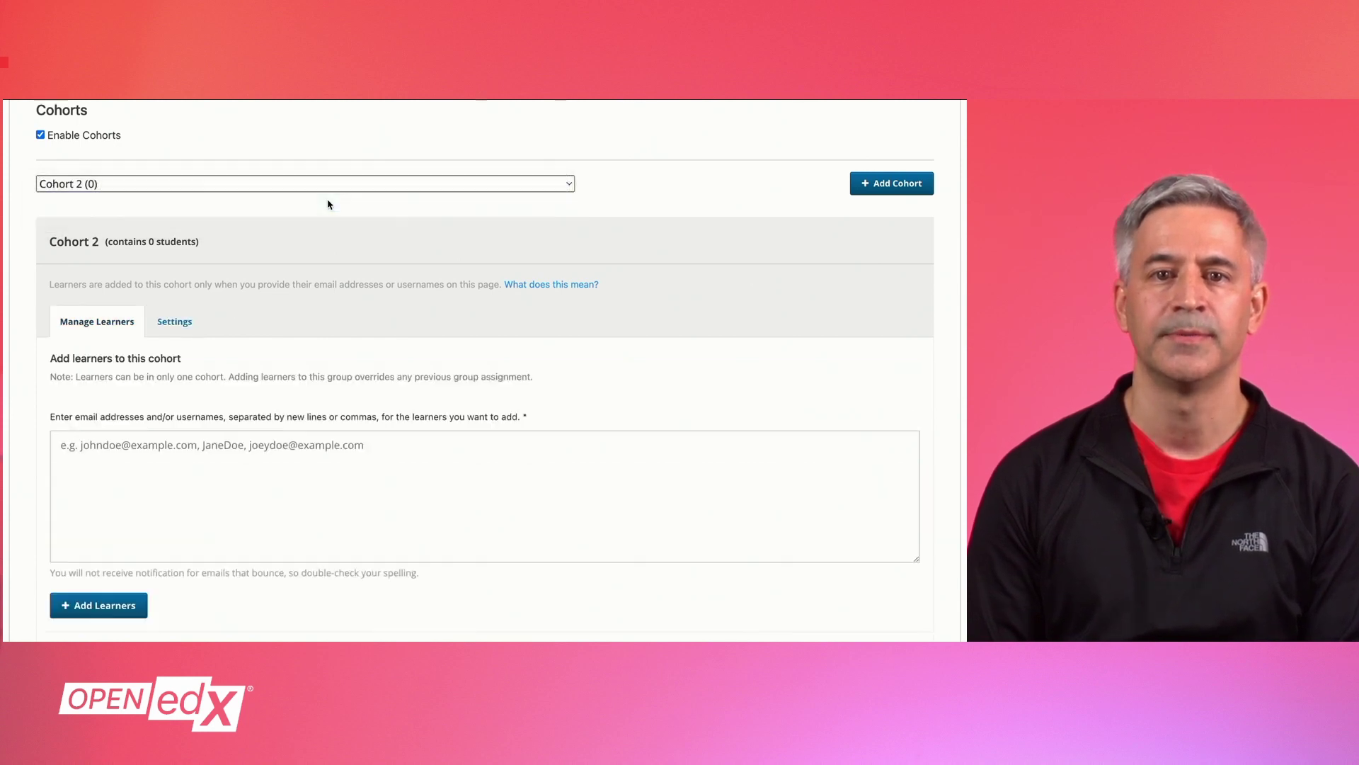
# Step: In Cohort 2's Settings tab, select Content group 2 as its content group and save
pyautogui.click(177, 322)
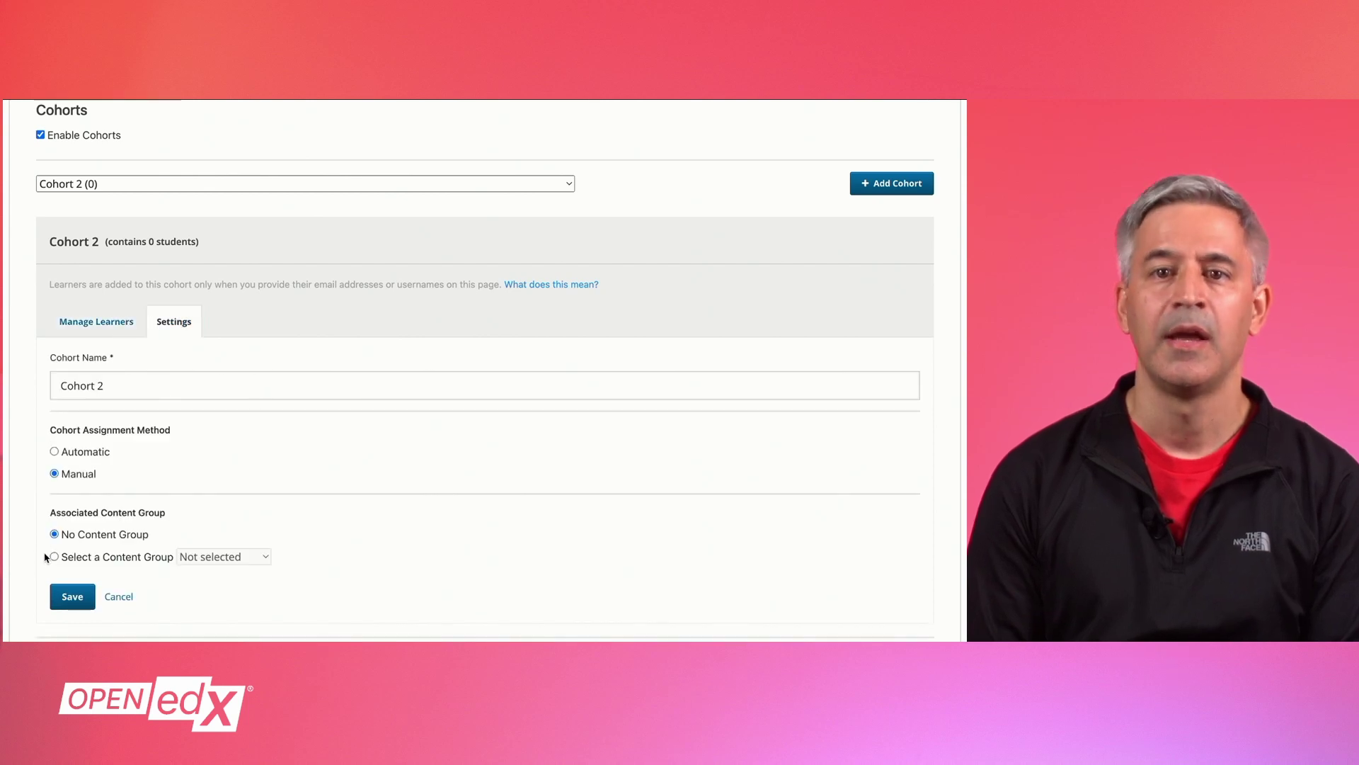
pyautogui.click(55, 557)
pyautogui.click(212, 556)
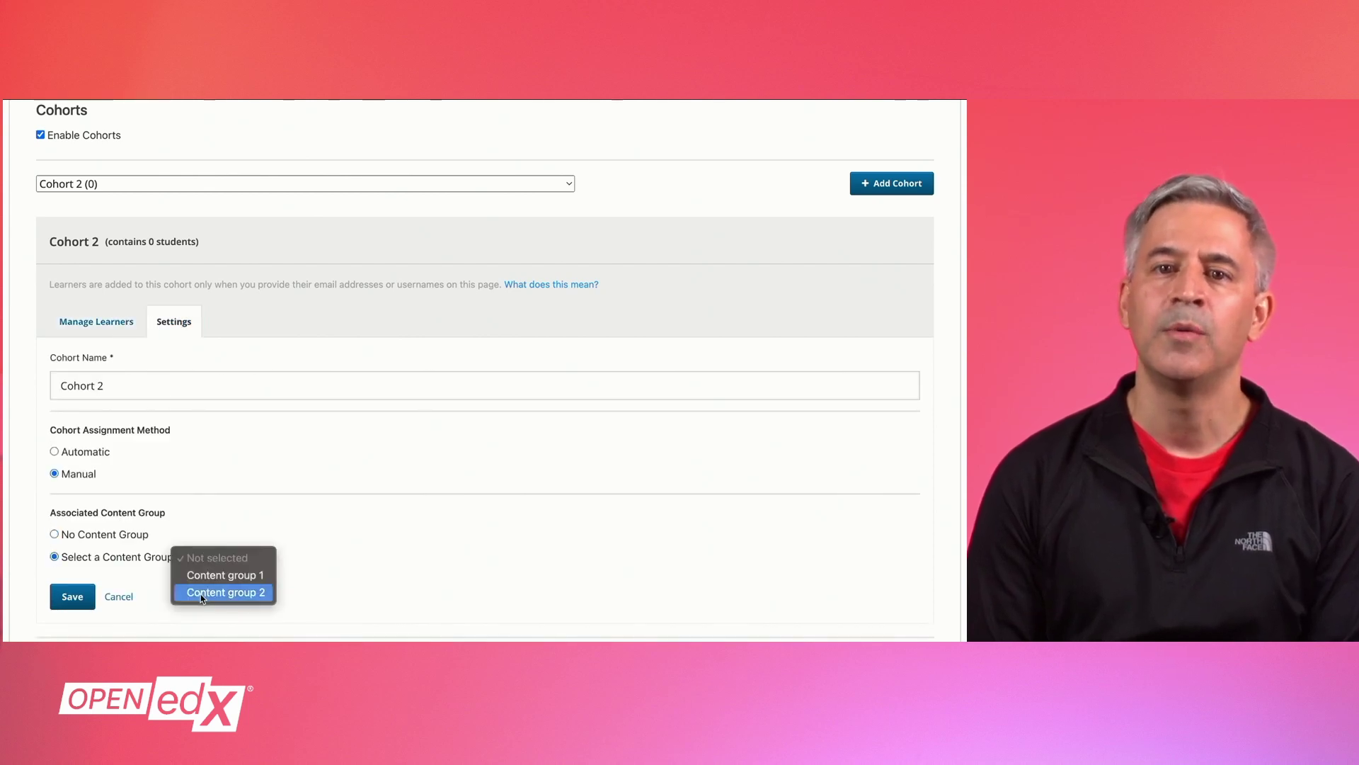
pyautogui.click(227, 592)
pyautogui.click(74, 597)
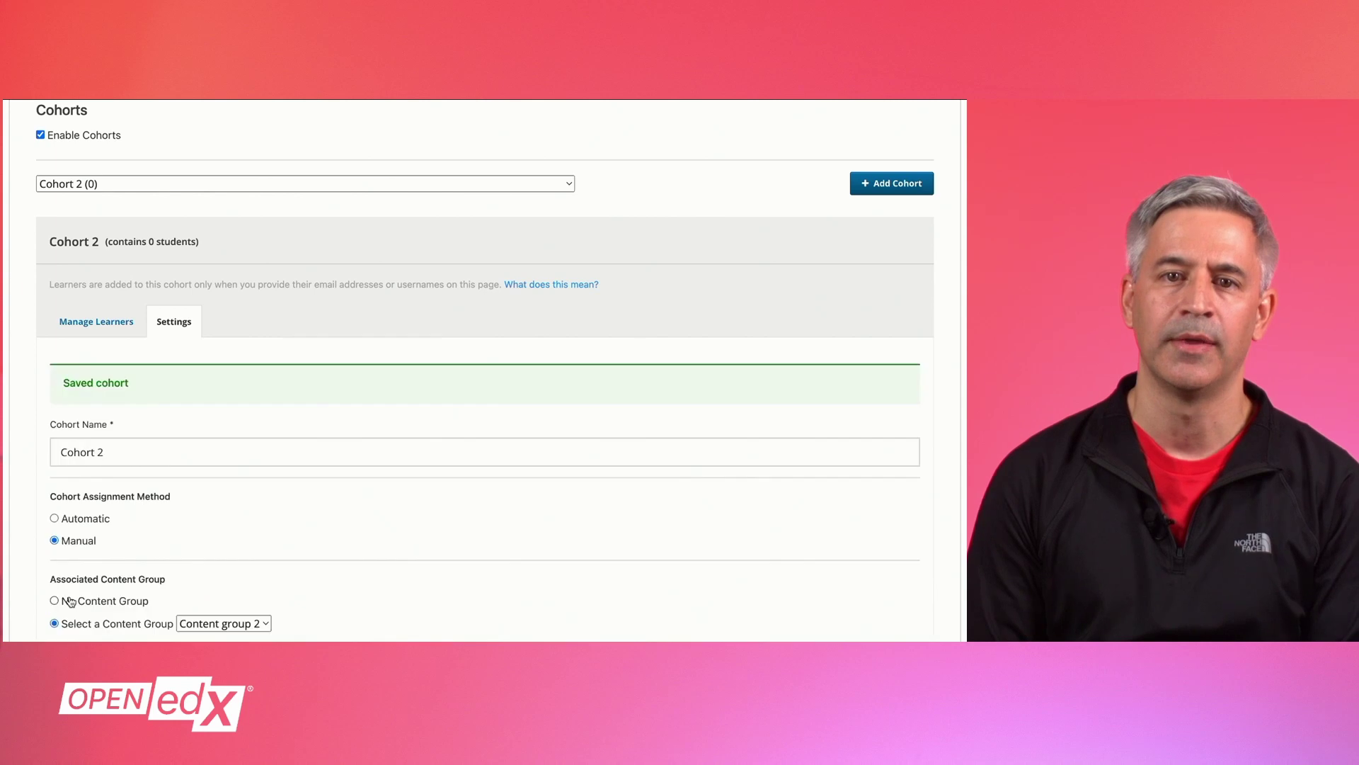